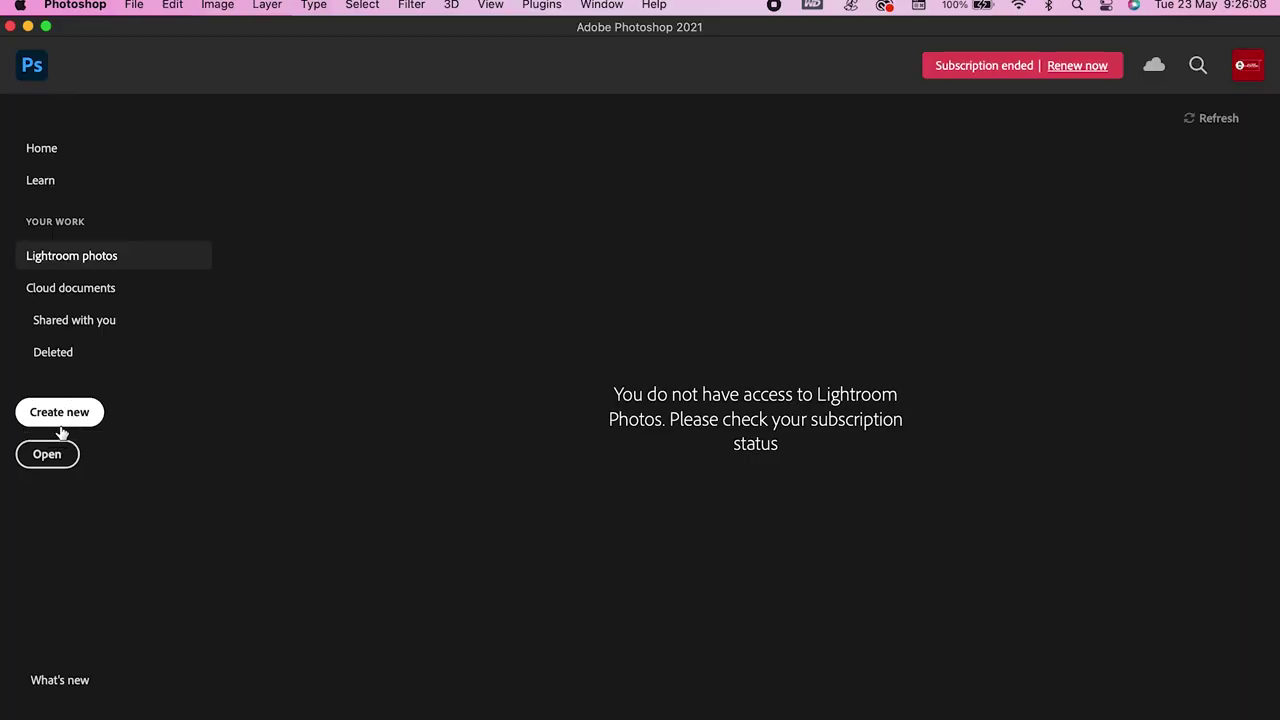
Step: Create a blank white 1920×1080 px document at 72 pixels per inch
click(60, 424)
click(446, 318)
drag(463, 320, 388, 328)
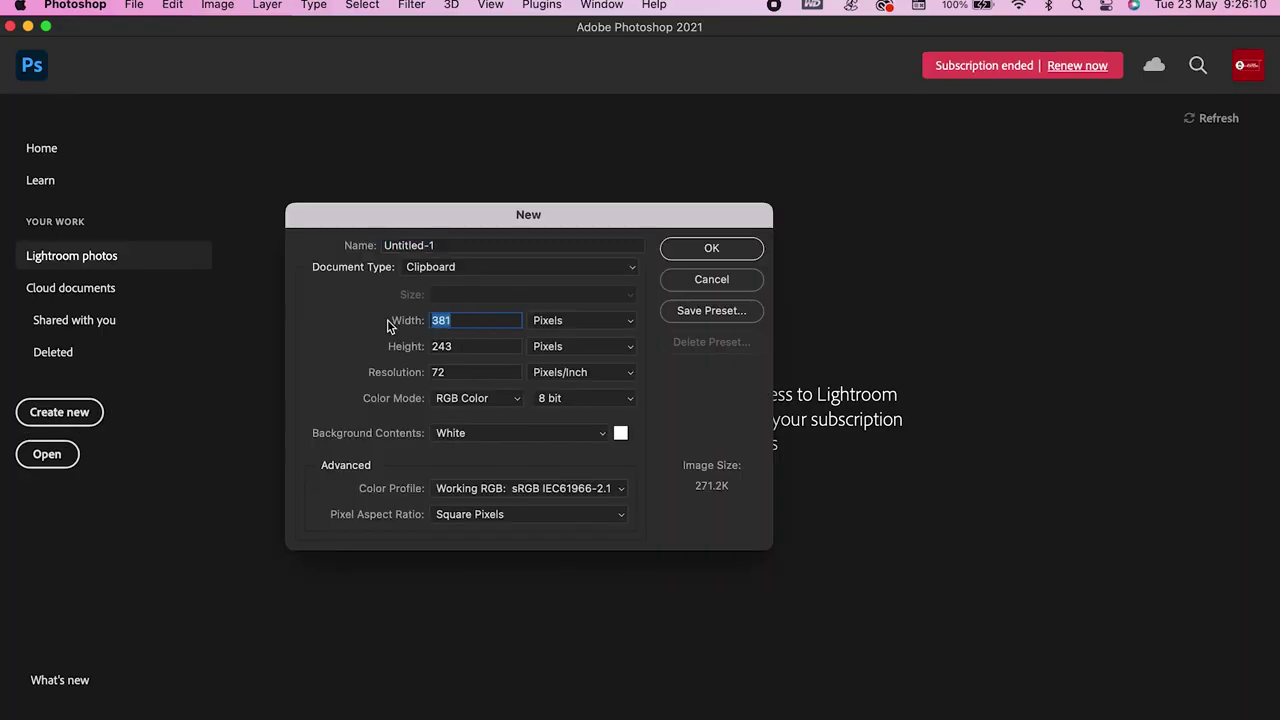
text(1920)
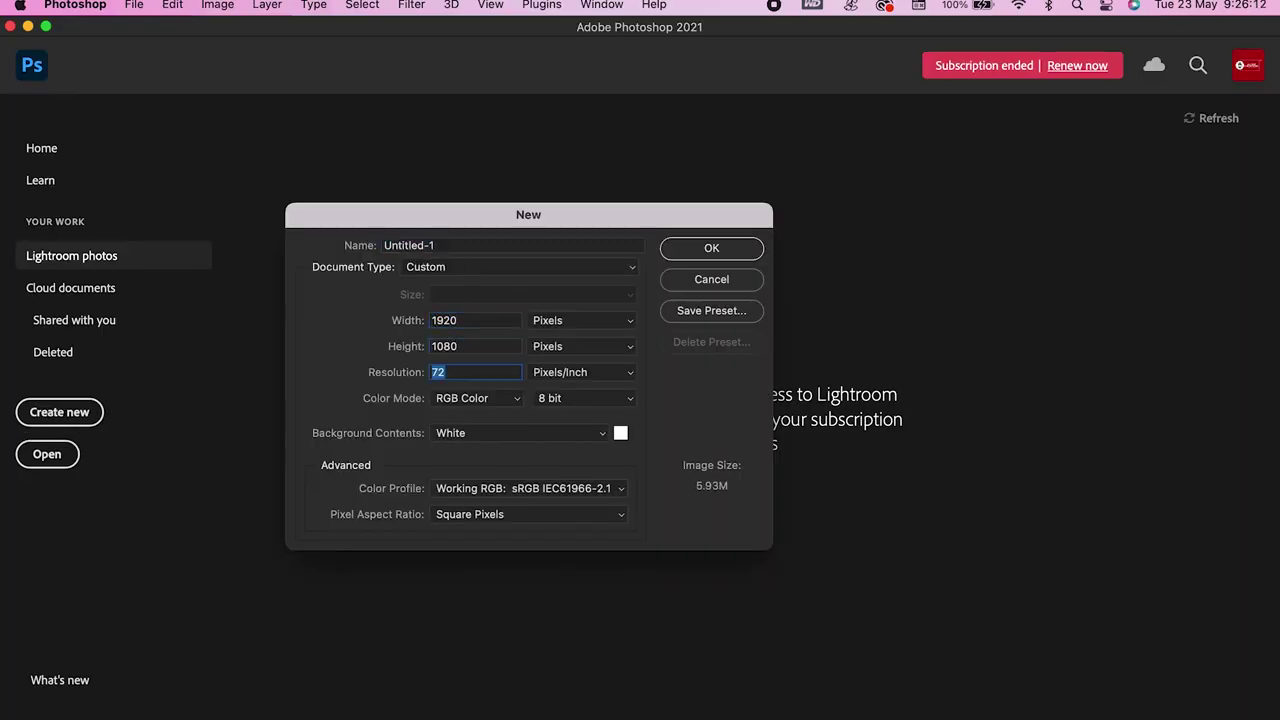
key(Return)
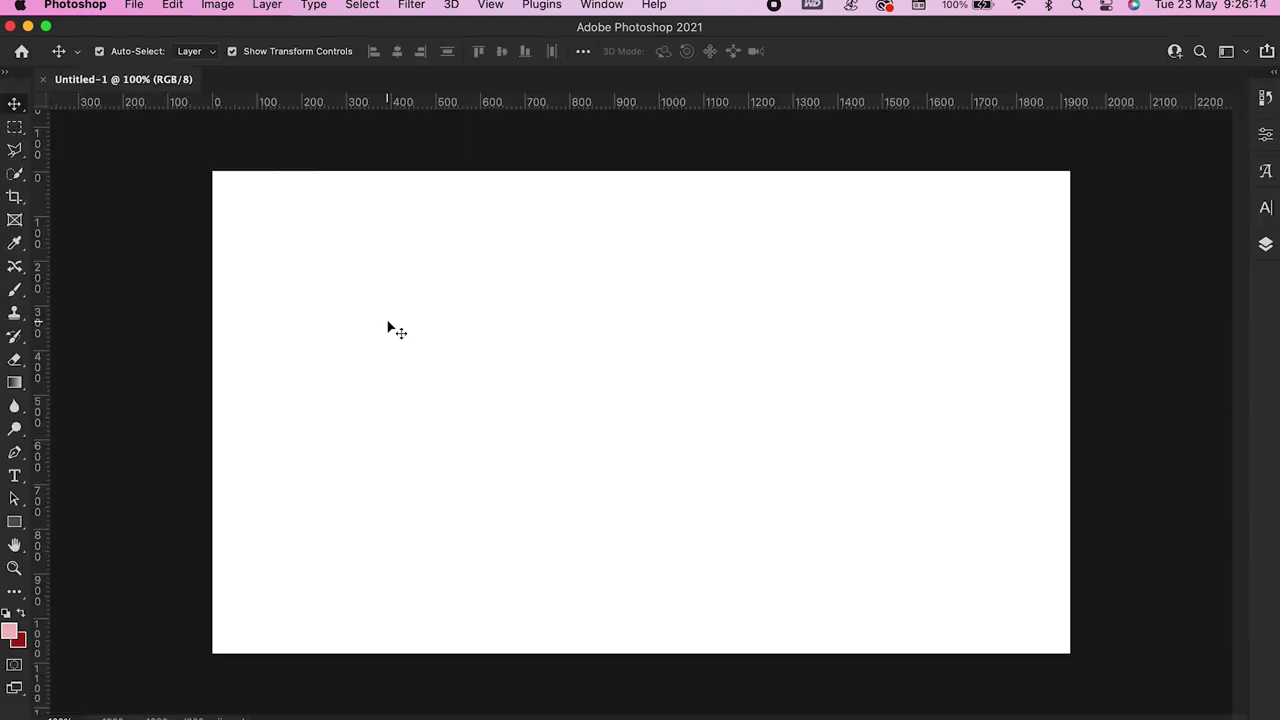
Step: Open 1.png and erase its white background with the Magic Eraser Tool
click(134, 5)
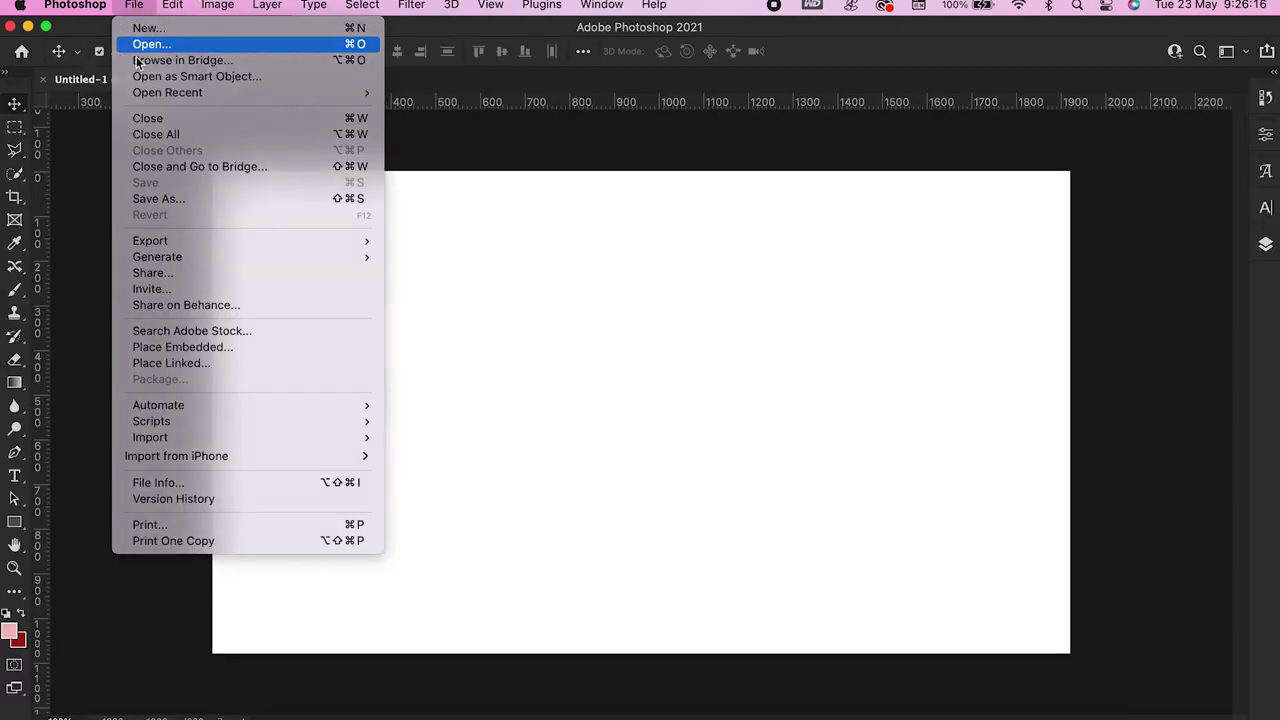
click(150, 43)
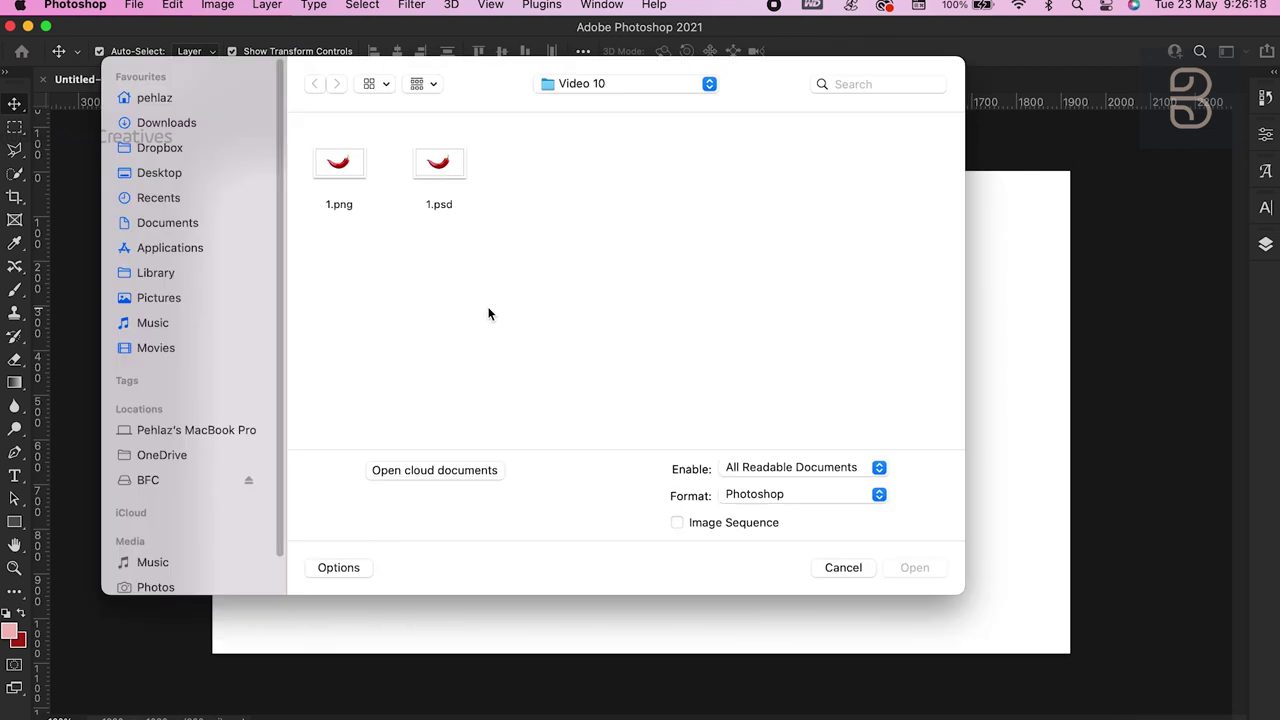
click(914, 568)
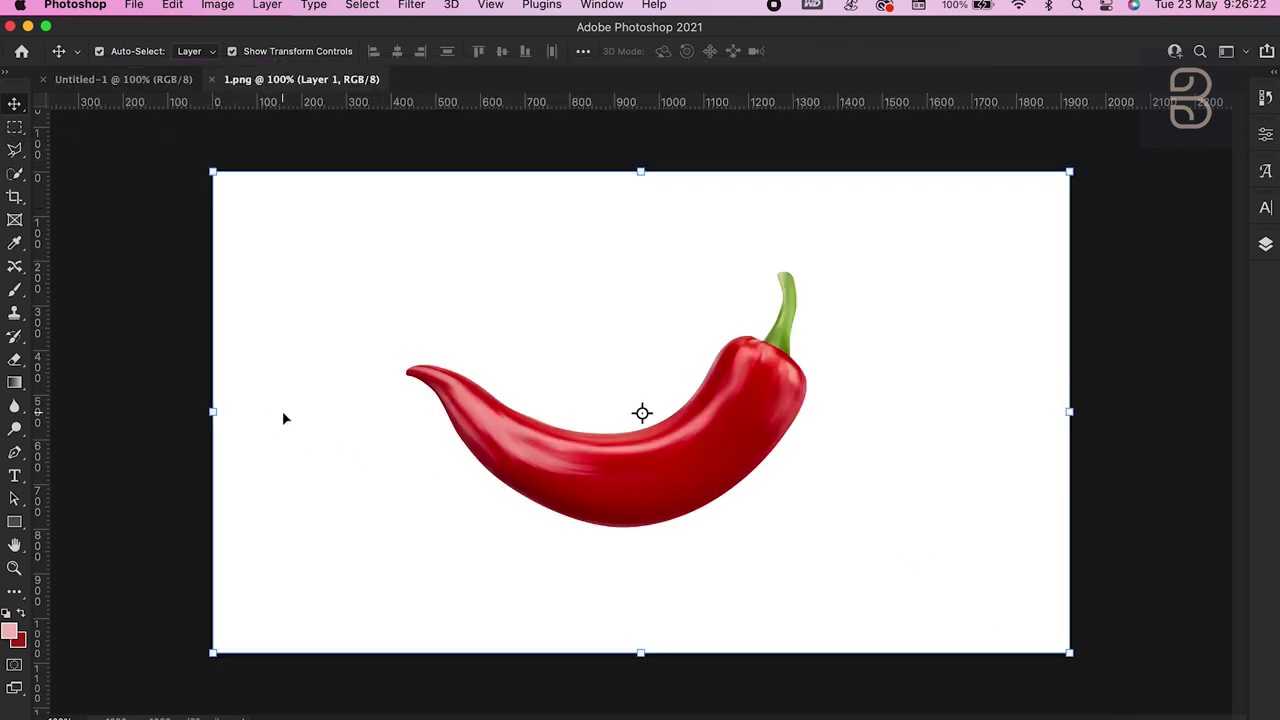
drag(12, 366, 62, 389)
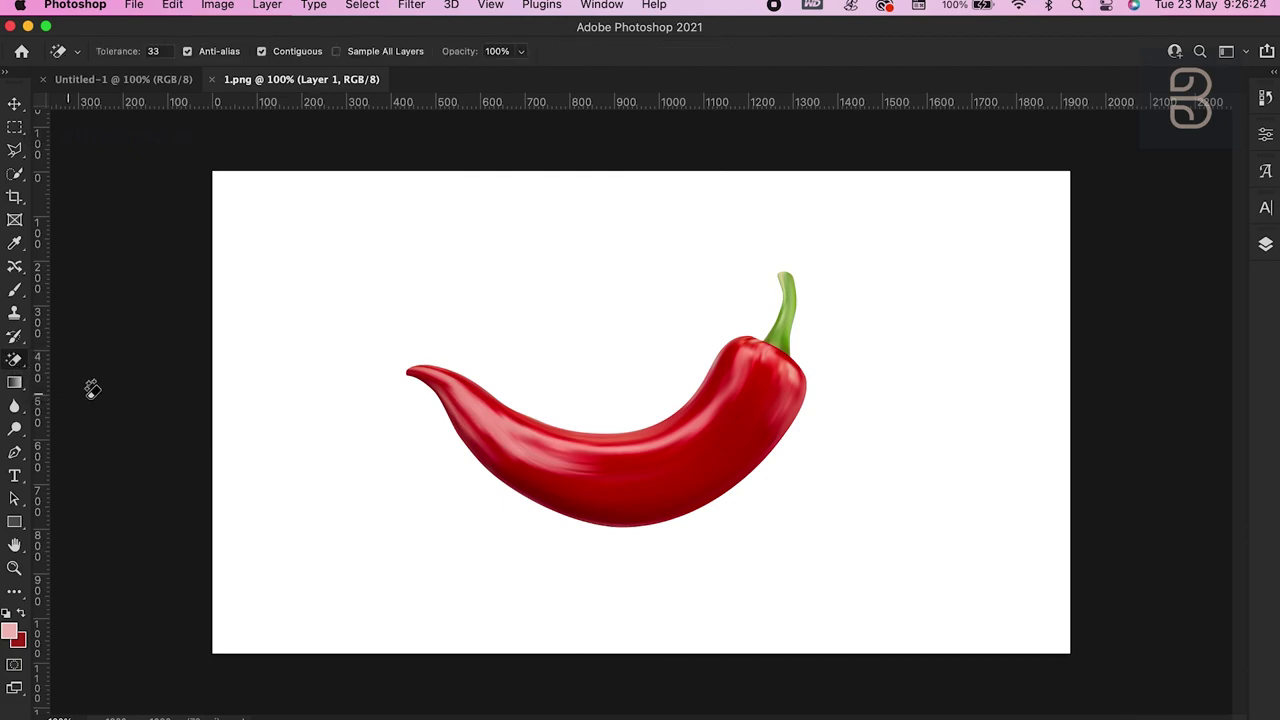
click(475, 541)
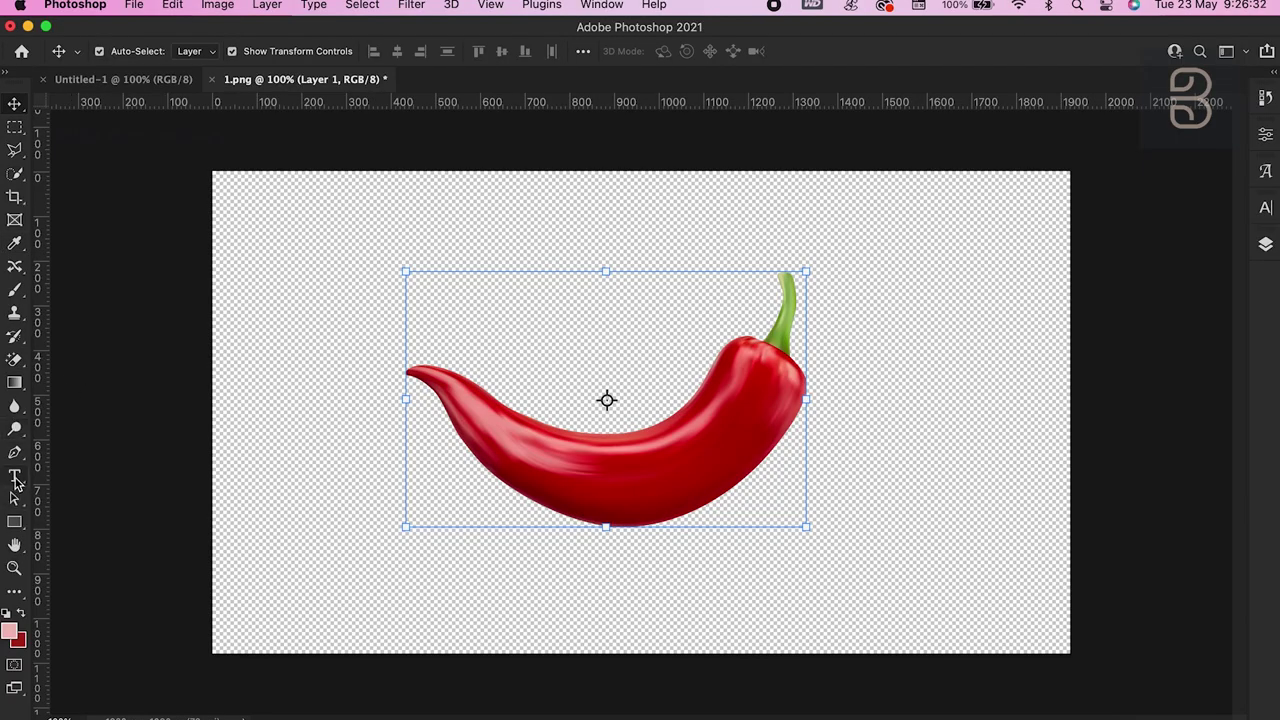
Step: Type PEPPER above the chili in black (#000000) Bebas at 153 pt
click(15, 478)
click(566, 266)
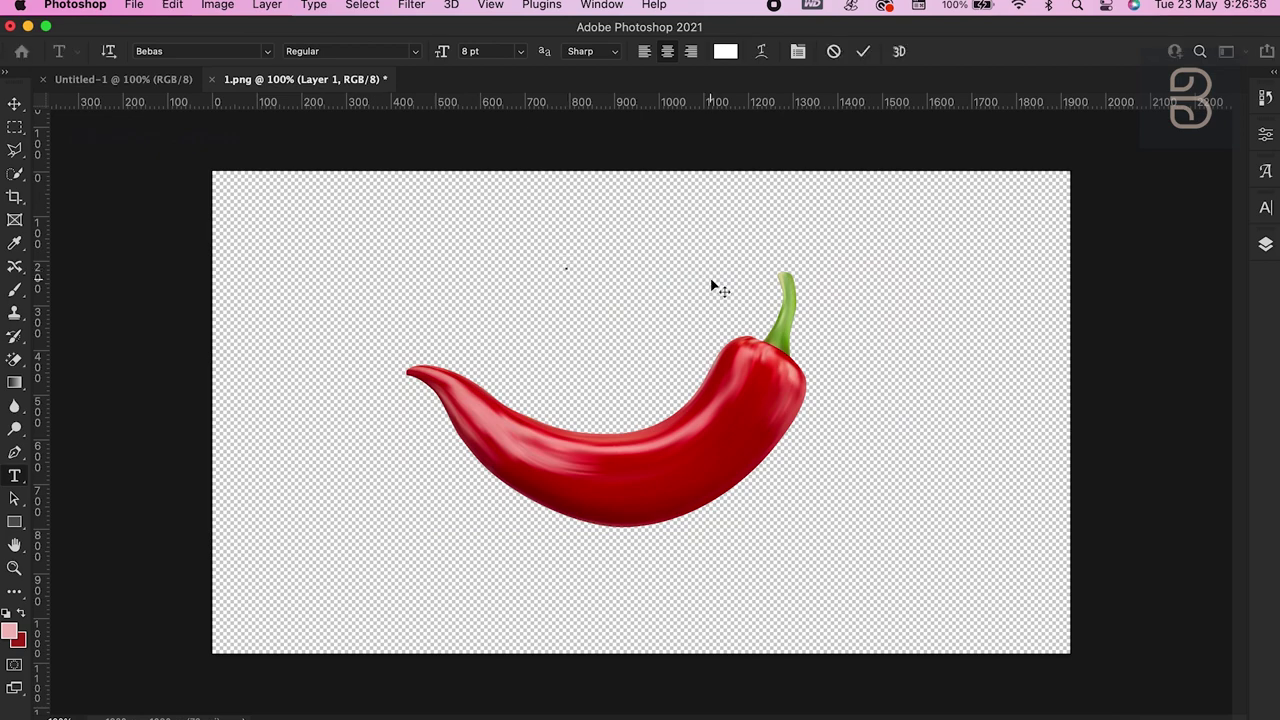
click(725, 52)
text(000000)
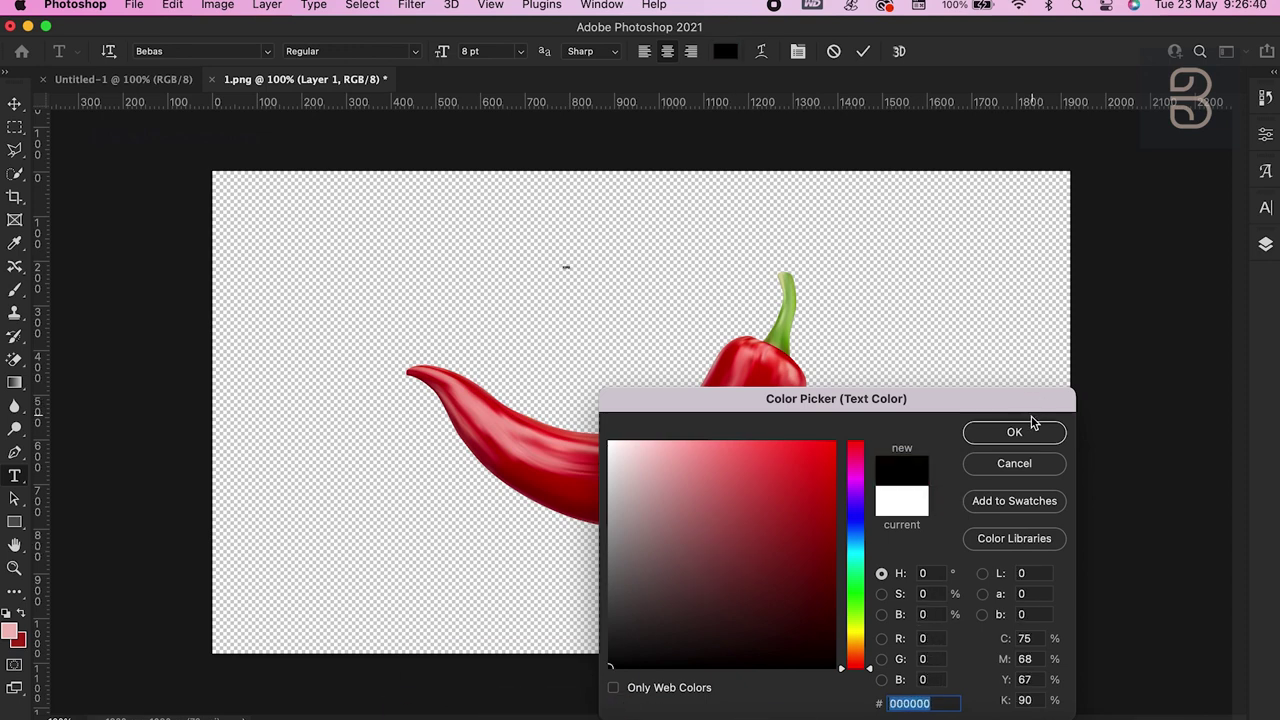
click(1035, 430)
click(462, 52)
text(85)
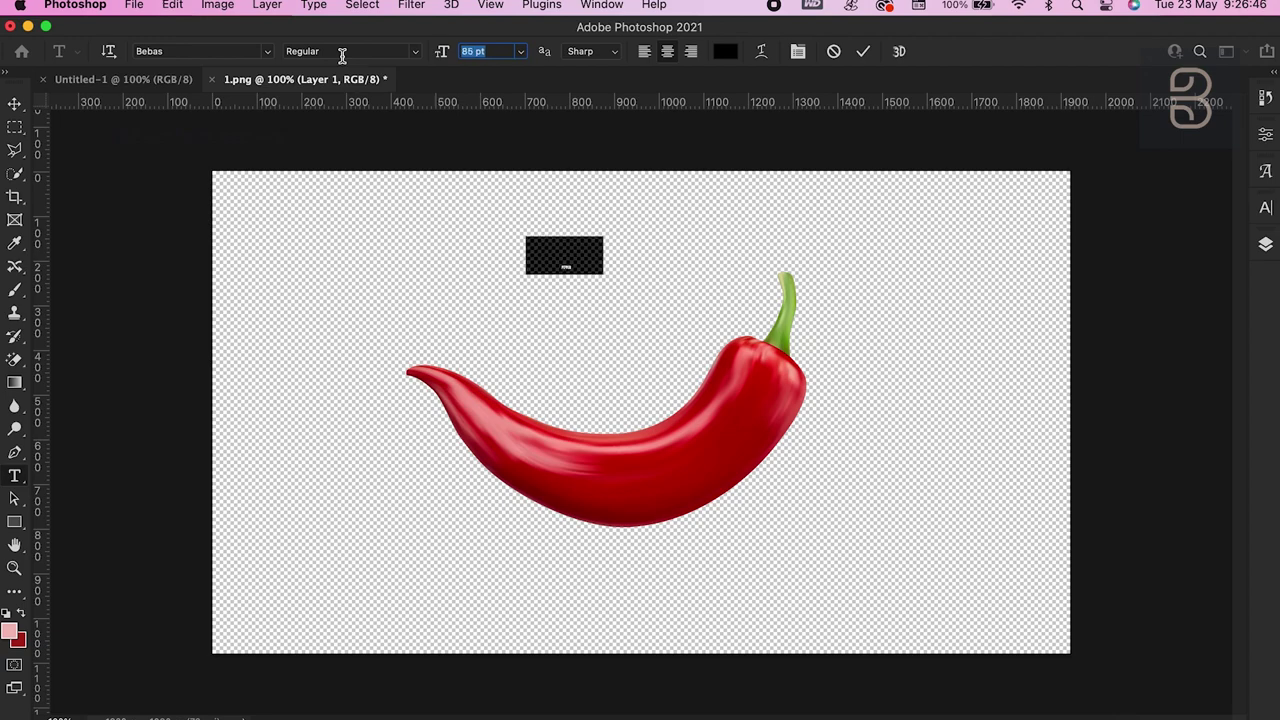
key(Up)
key(Up)
key(Up)
key(Up)
key(Up)
key(Up)
key(Up)
key(Up)
key(Up)
key(Up)
key(Up)
key(Up)
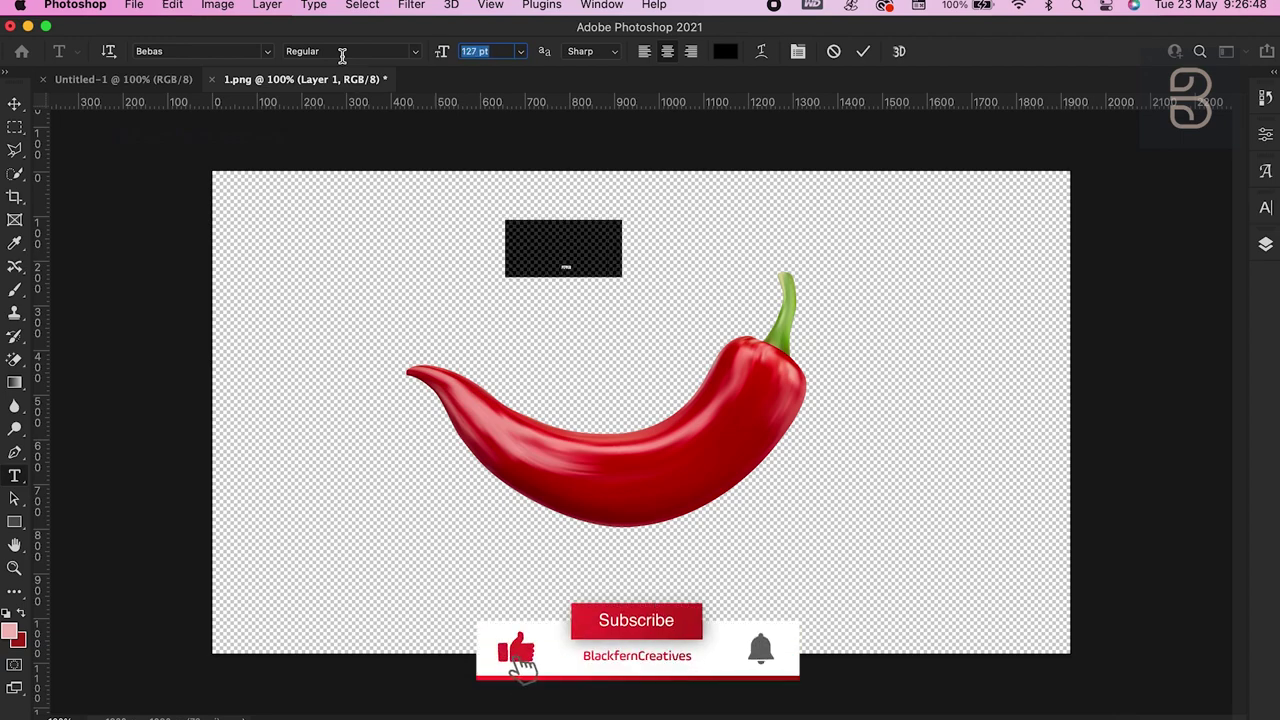
key(Up)
key(Up)
key(Up)
key(Up)
key(Up)
key(Up)
key(Up)
key(Up)
key(Up)
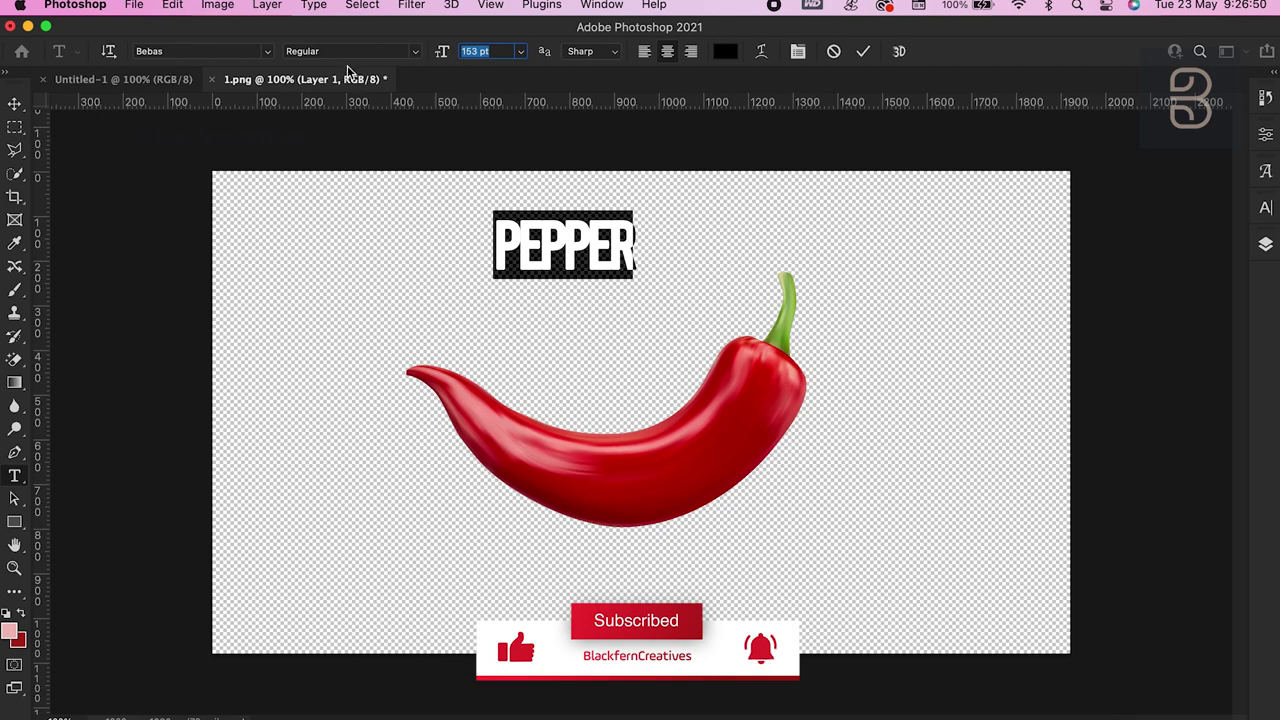
click(1265, 172)
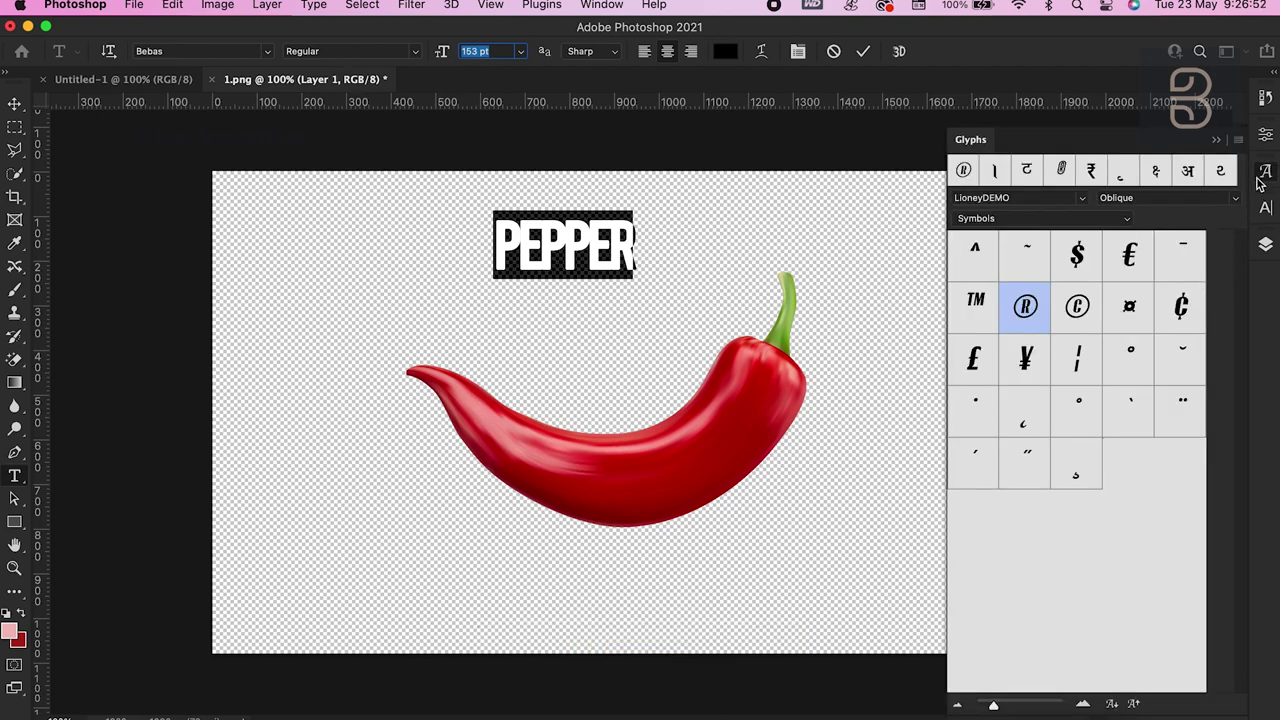
Step: Set PEPPER's tracking to -60, turn off Faux Bold, and enlarge it to 184 pt
click(1265, 172)
click(1265, 207)
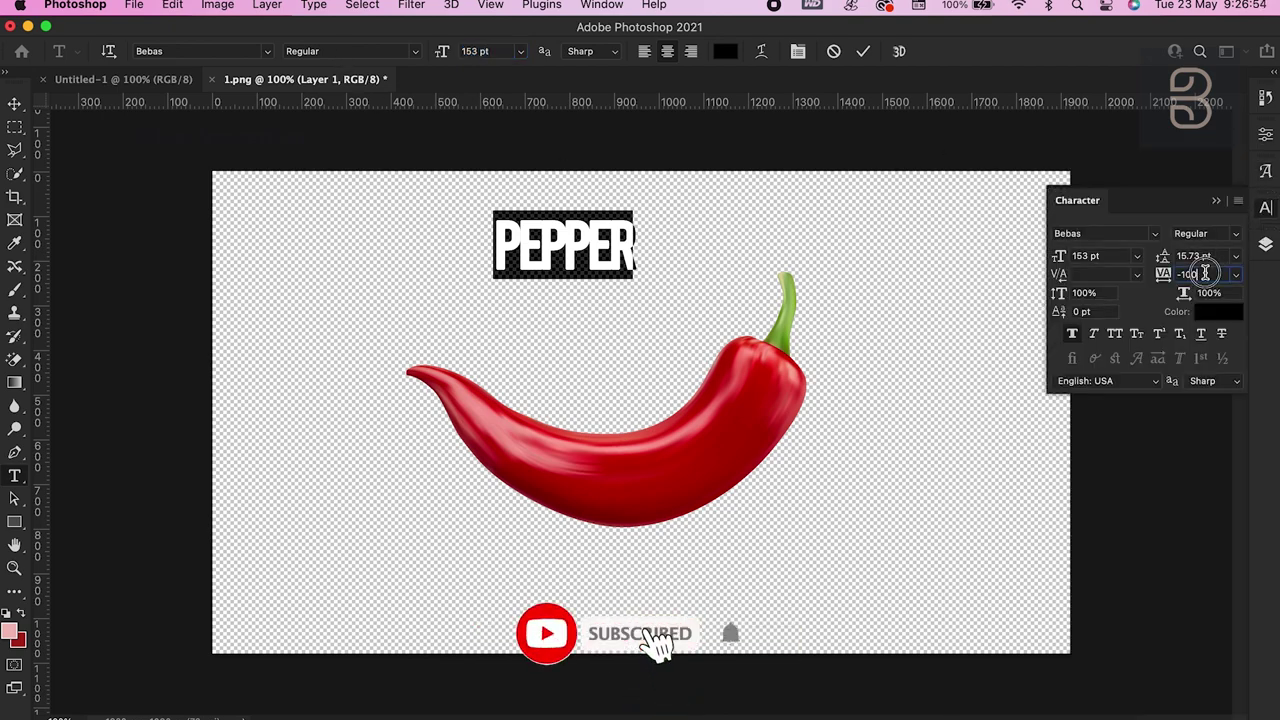
key(Up)
key(Up)
key(Up)
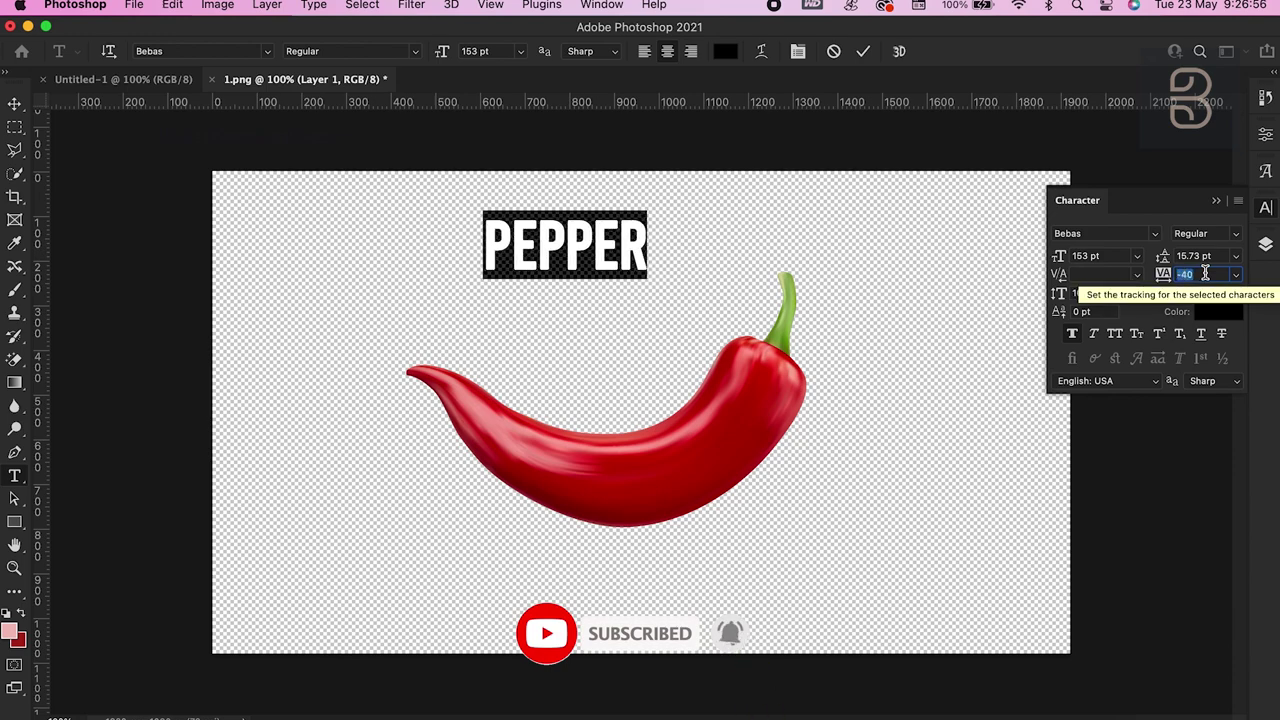
key(Down)
key(Down)
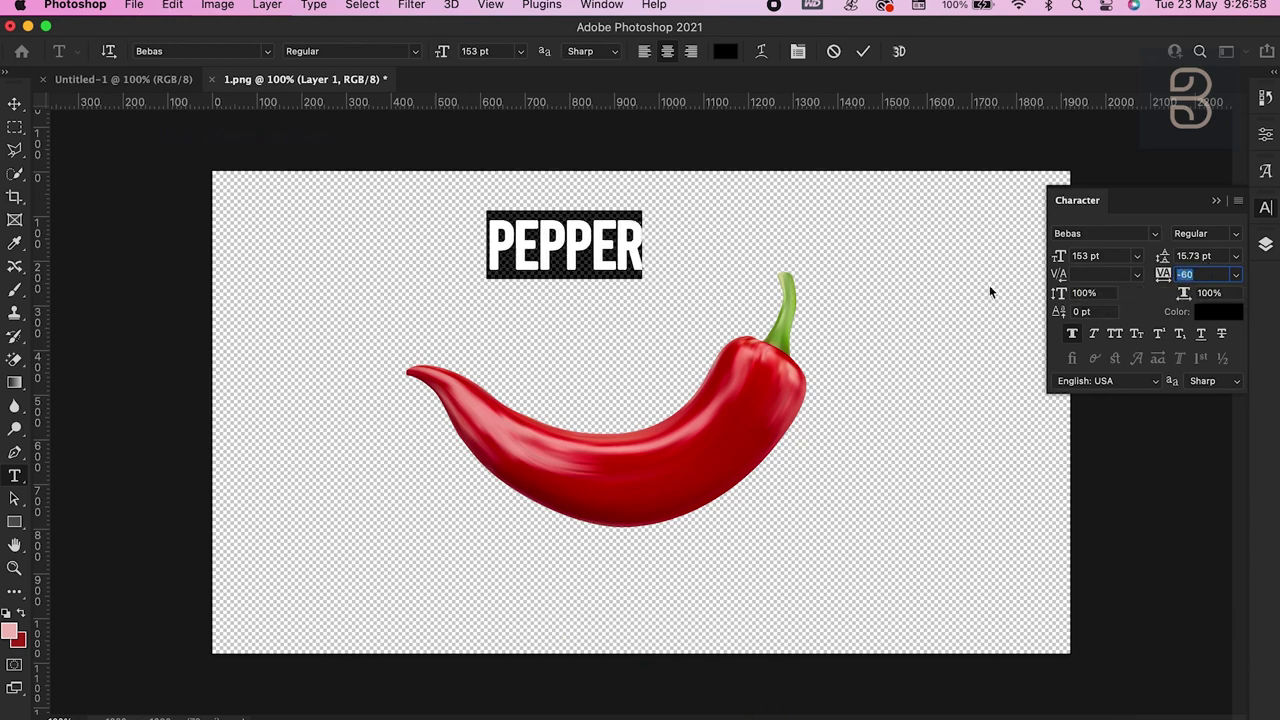
click(1072, 333)
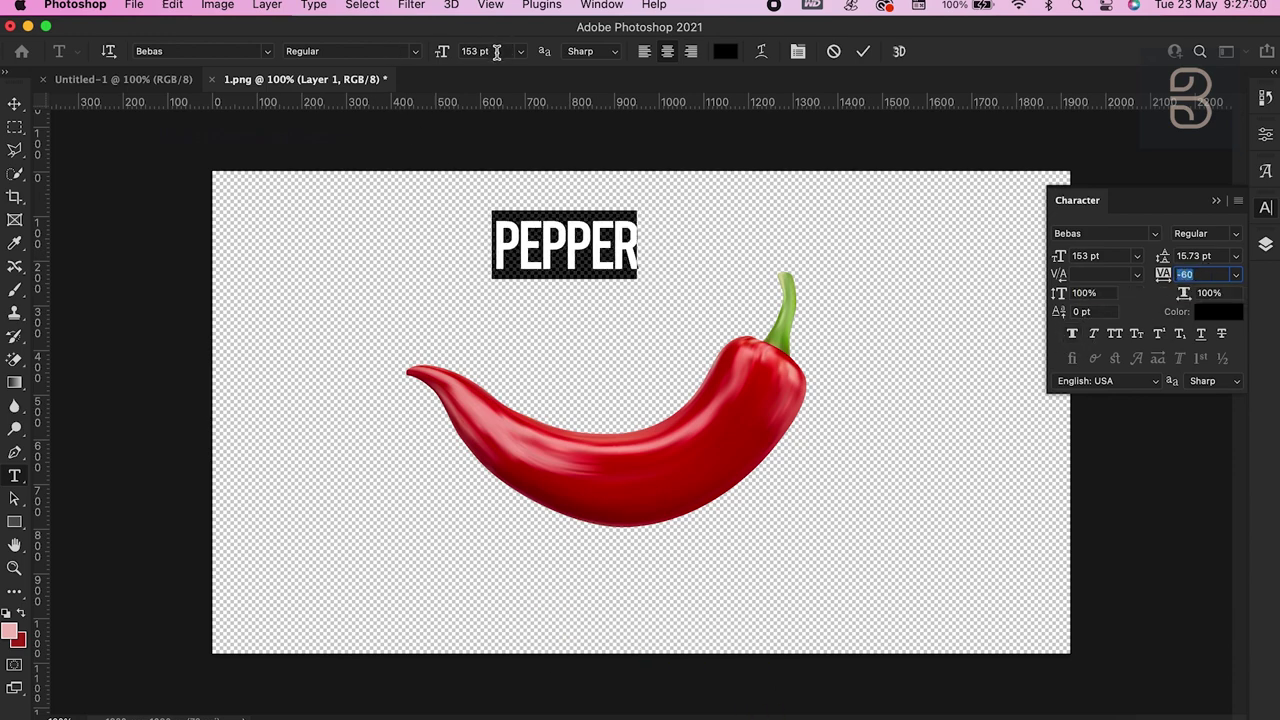
click(496, 52)
key(Up)
key(Up)
key(Up)
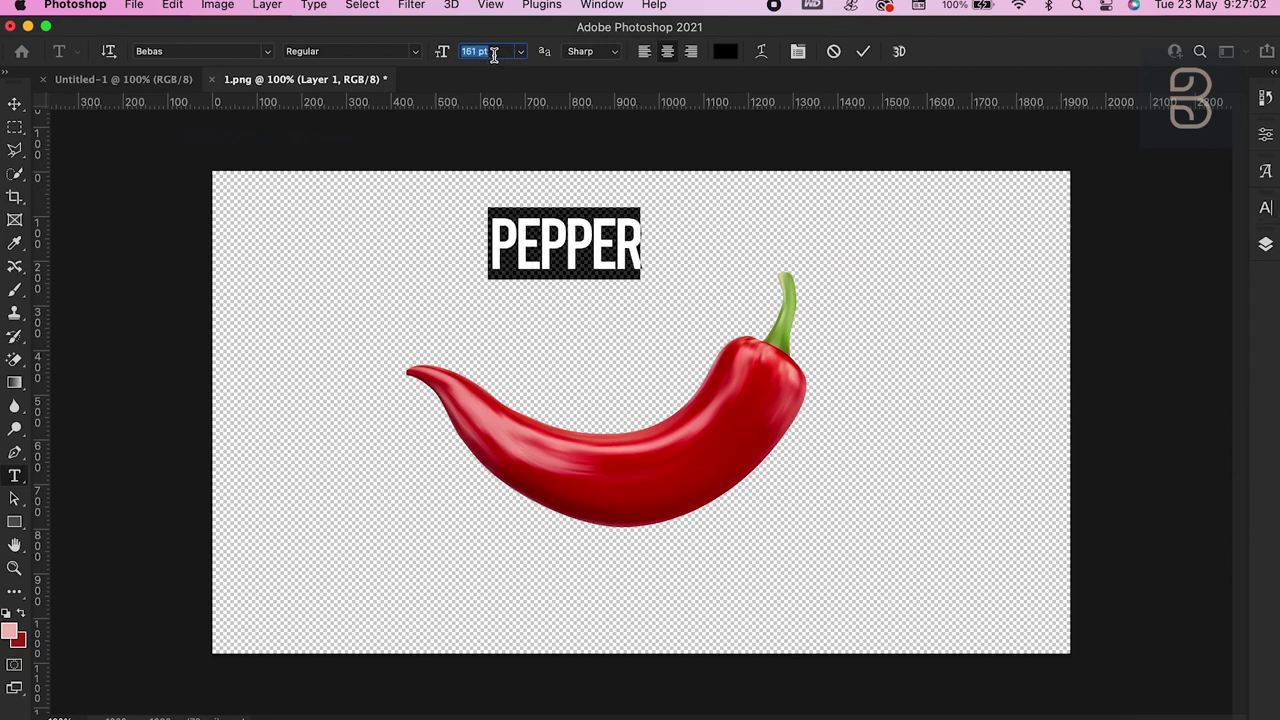
key(Up)
key(Up)
key(Up)
key(Up)
key(Up)
key(Up)
key(Up)
key(Up)
key(Up)
key(Up)
key(Up)
key(Up)
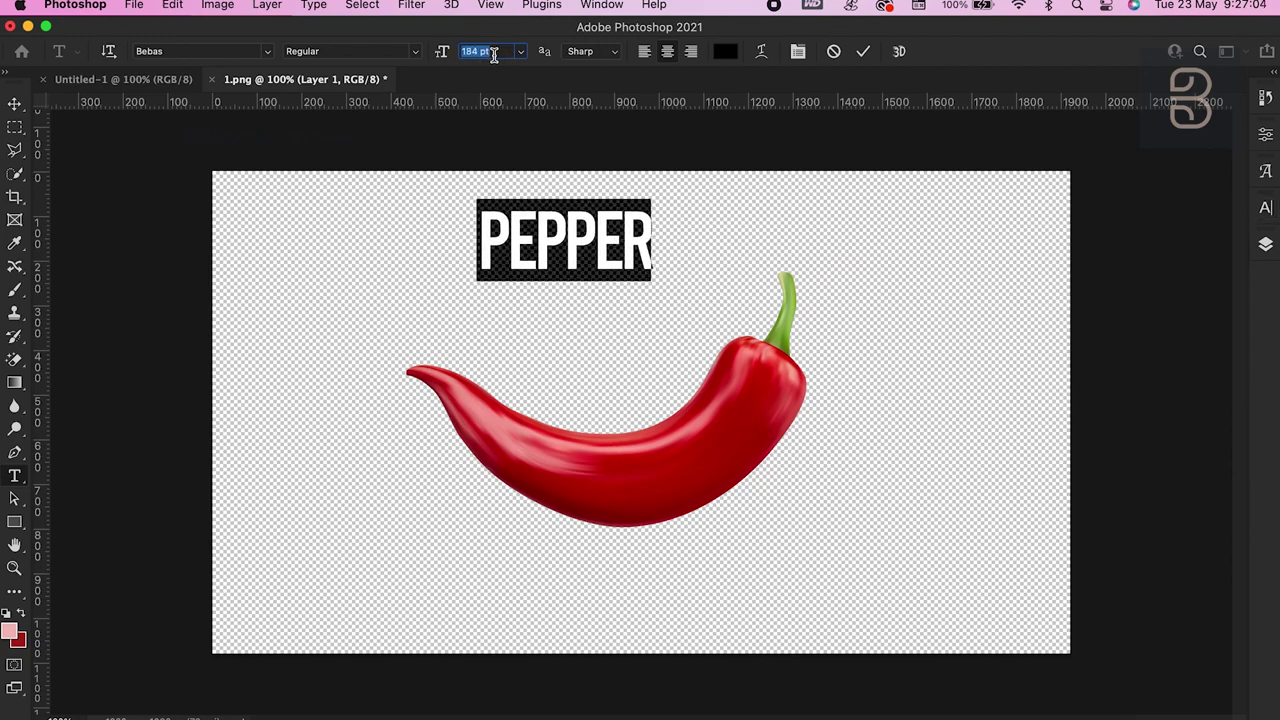
key(Up)
key(Up)
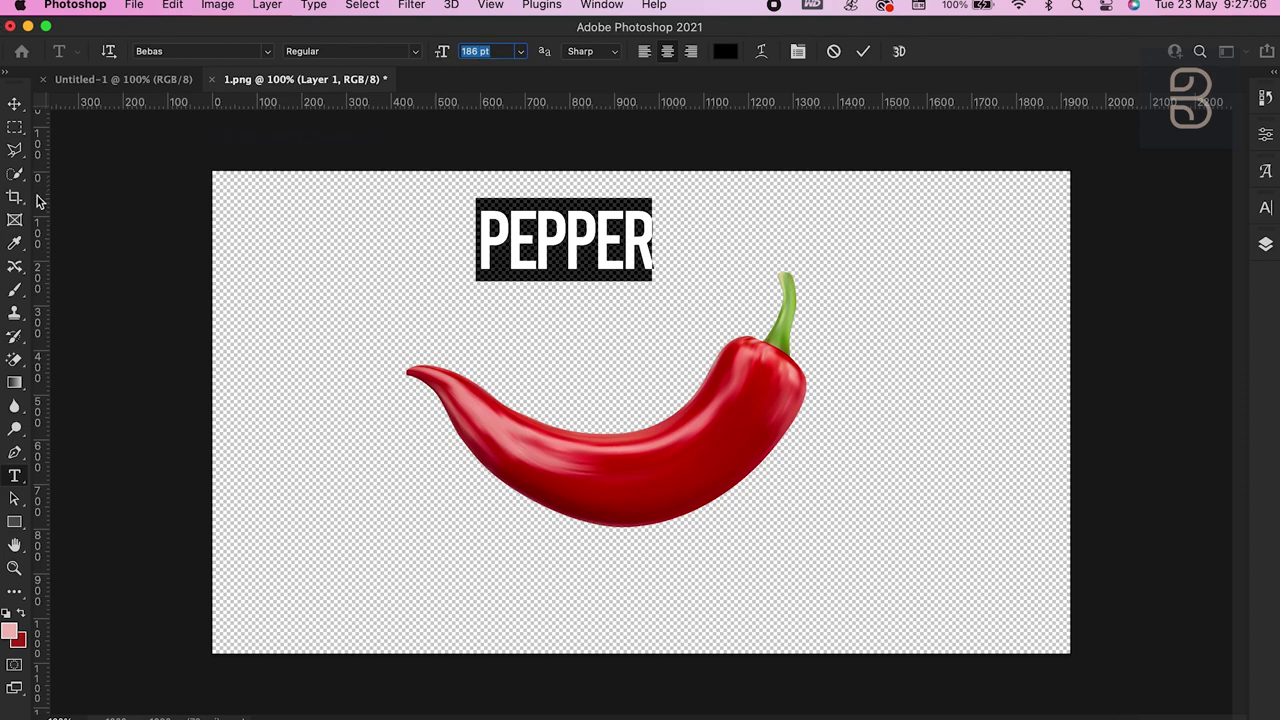
Step: Move PEPPER onto the chili's body and scale it up to about 112%
click(15, 104)
drag(614, 239, 665, 467)
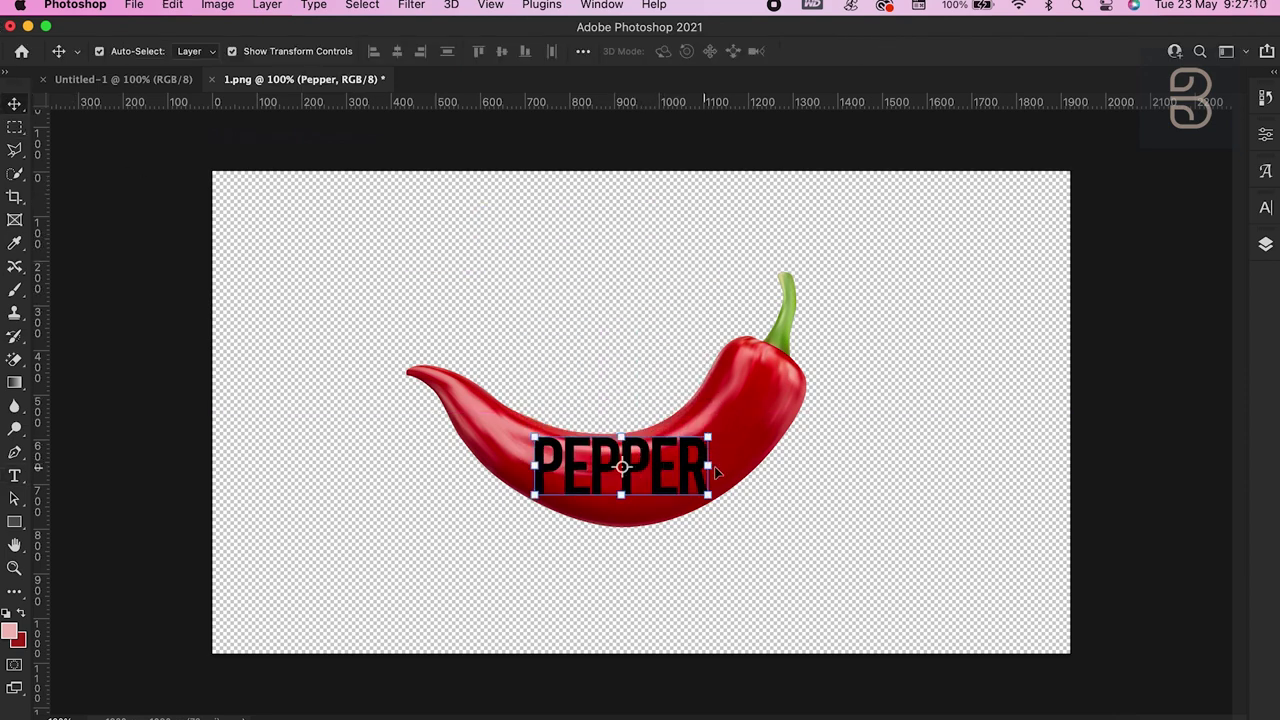
mouse_move(717, 467)
mouse_down()
mouse_move(737, 498)
mouse_move(657, 492)
mouse_up()
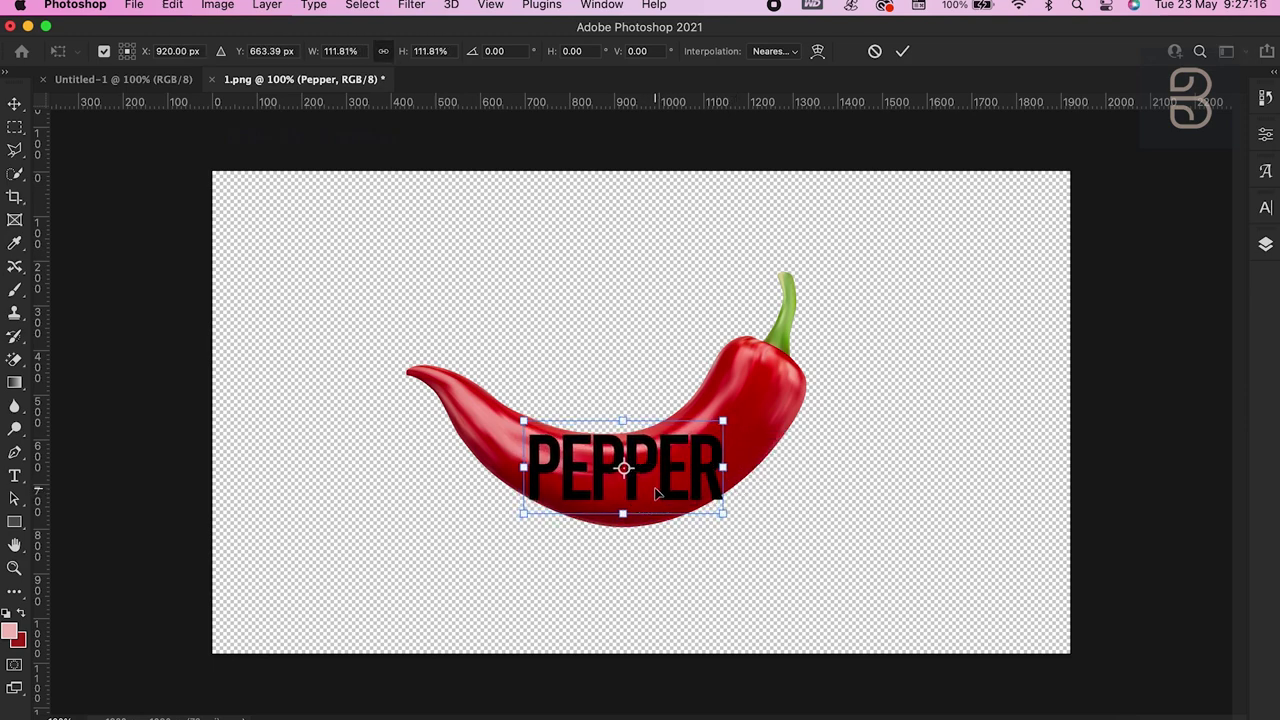
key(Return)
Step: Rasterize the Pepper text layer and convert it to a smart object
click(1265, 244)
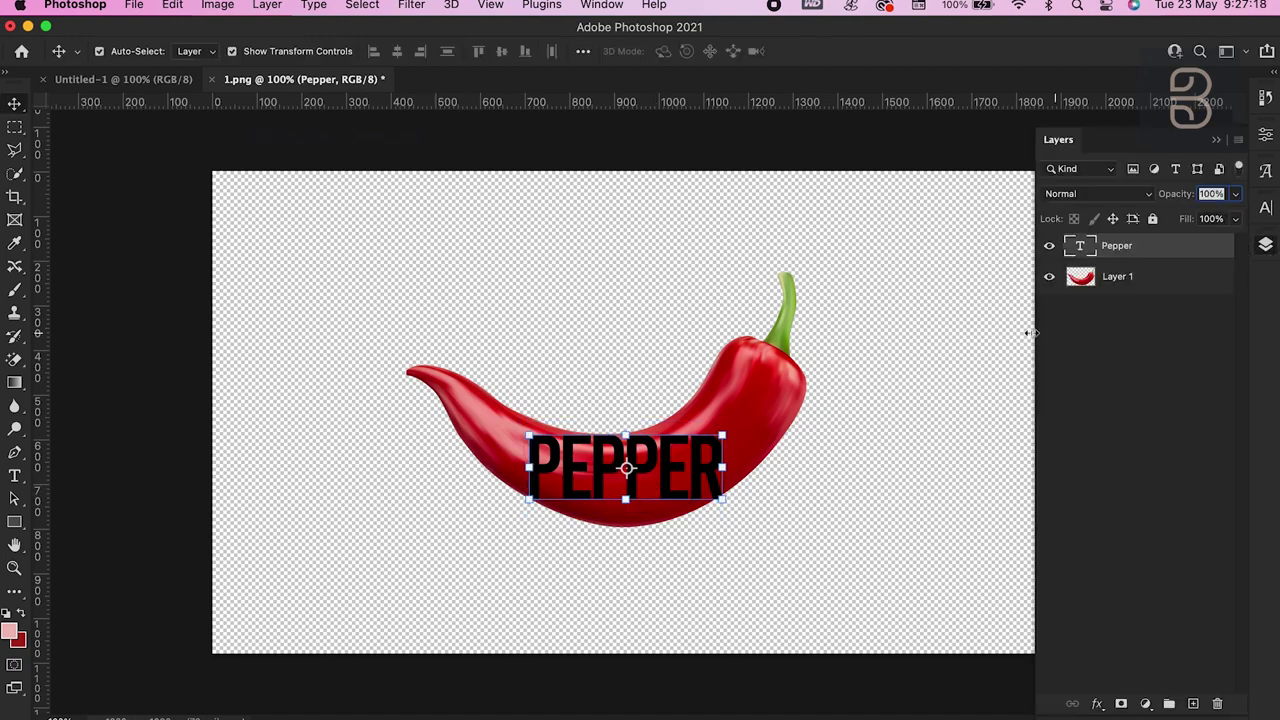
right_click(1160, 250)
scroll(1133, 258, down, 5)
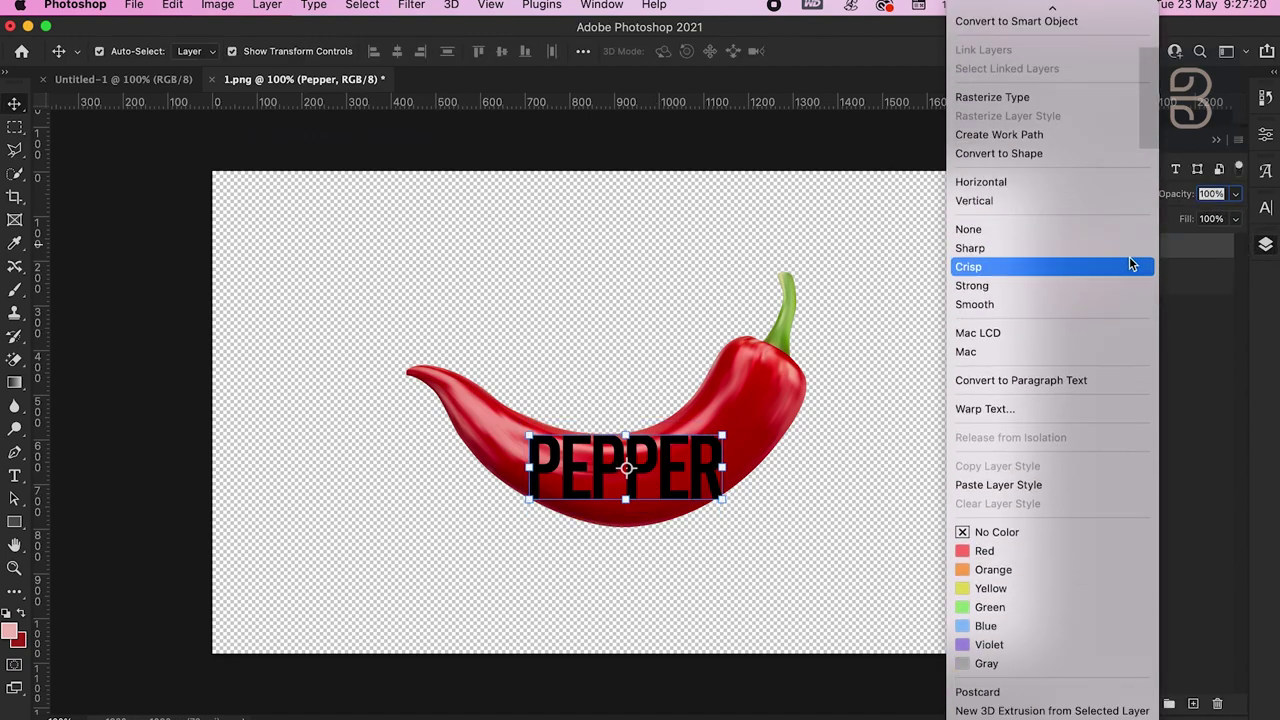
click(1020, 97)
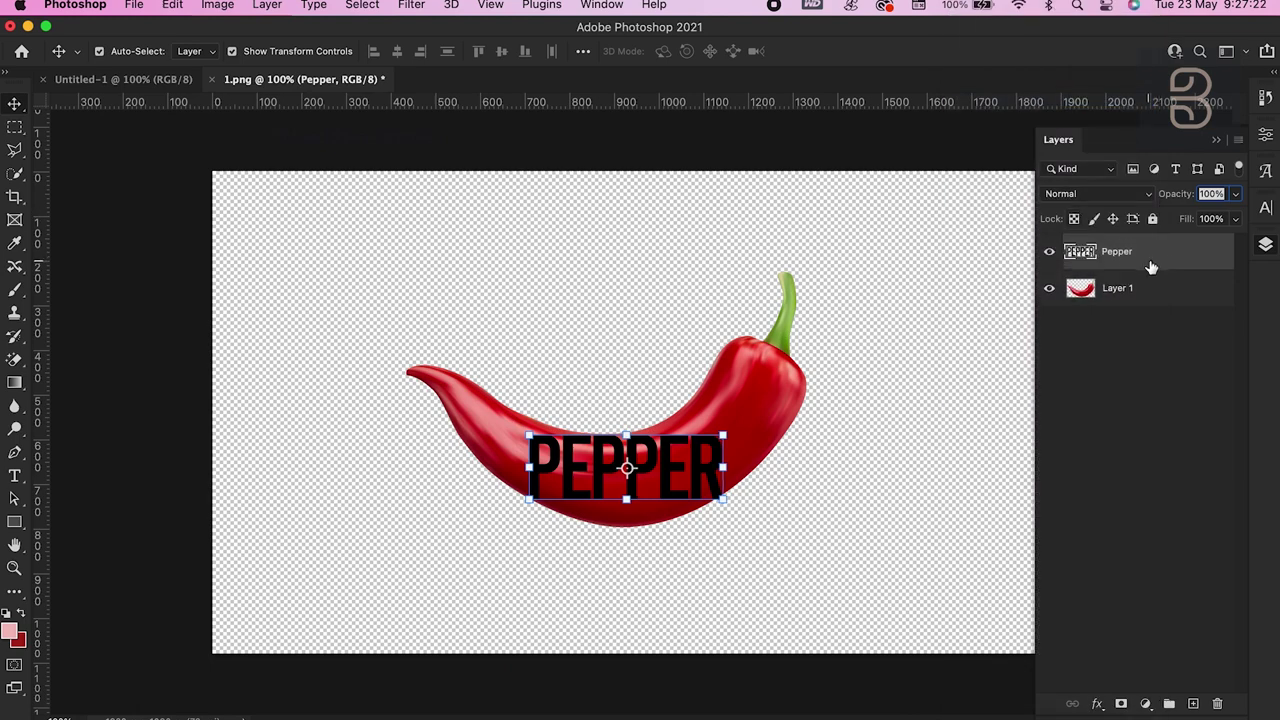
right_click(1164, 249)
scroll(1134, 275, down, 5)
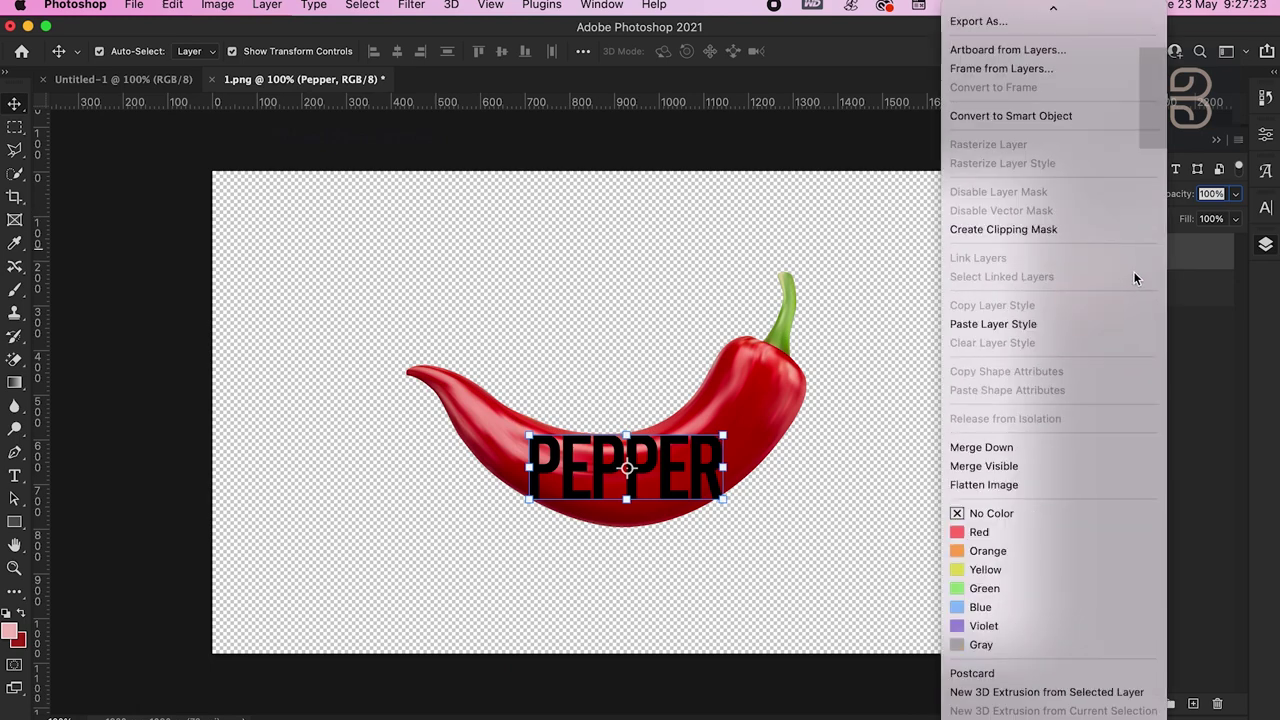
click(1040, 118)
key(super+plus)
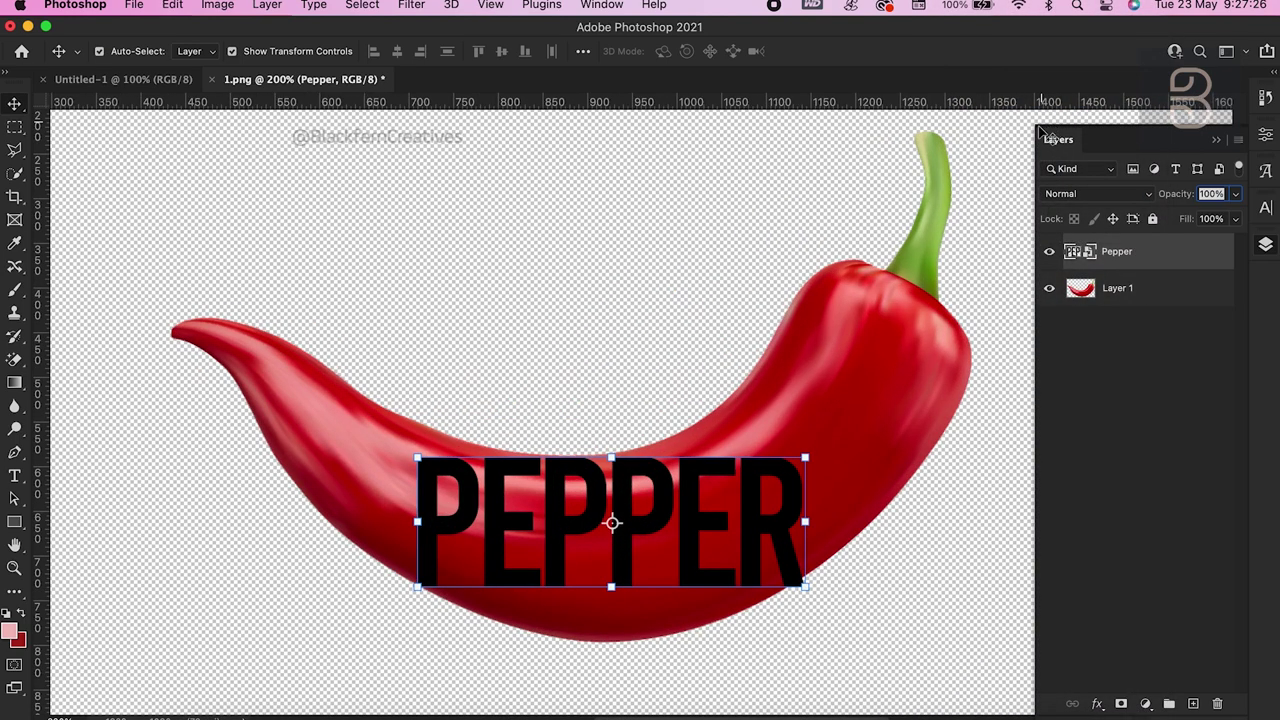
Step: Start a Warp transform on the PEPPER smart object
right_click(650, 515)
click(647, 493)
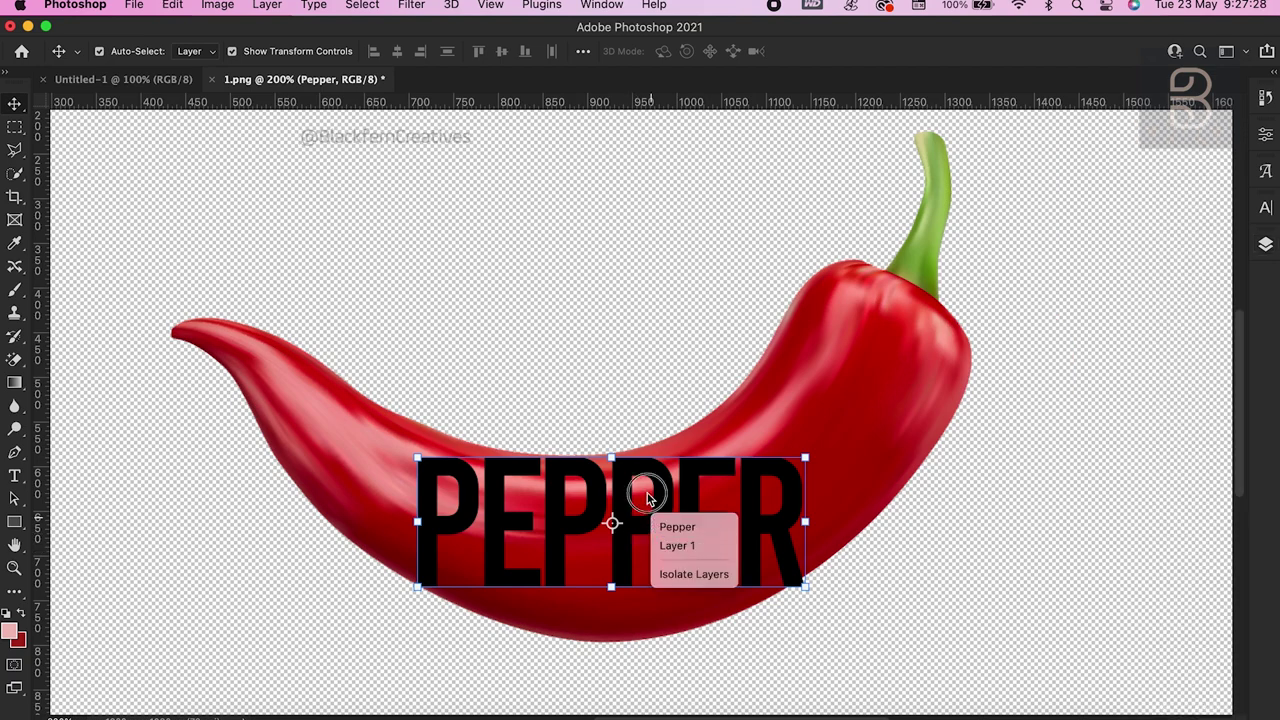
key(super+t)
right_click(662, 492)
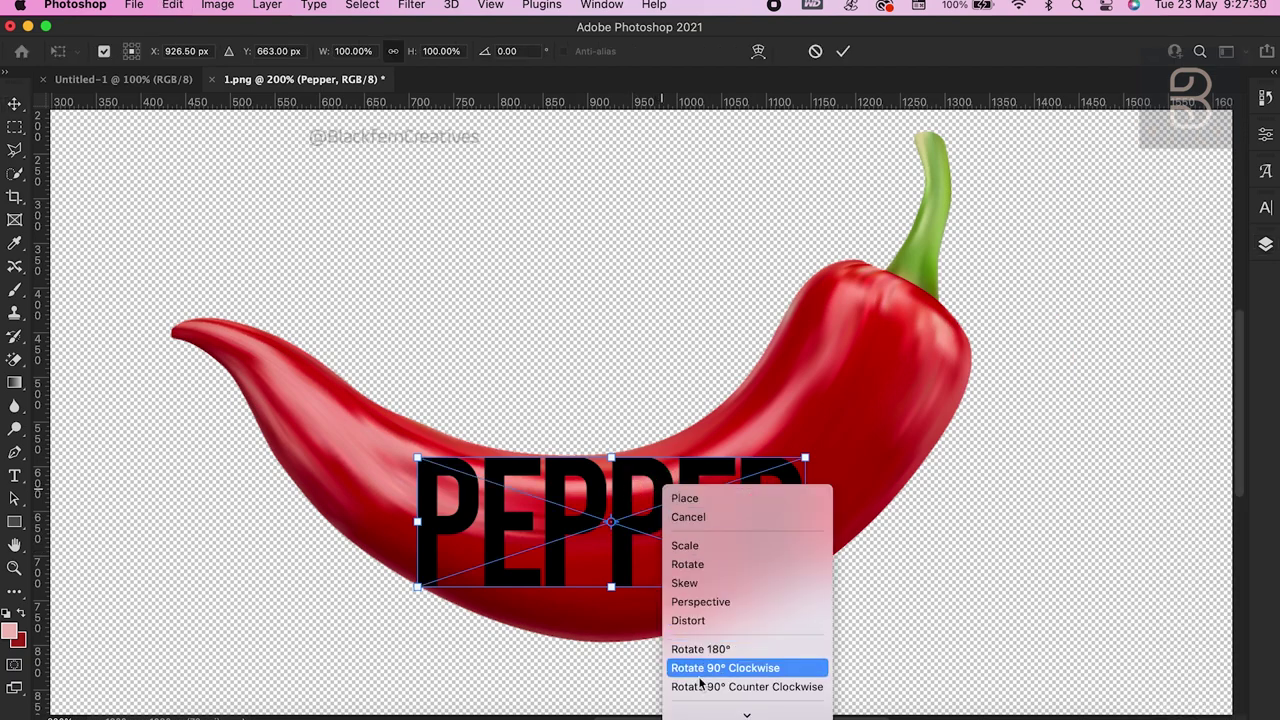
click(705, 589)
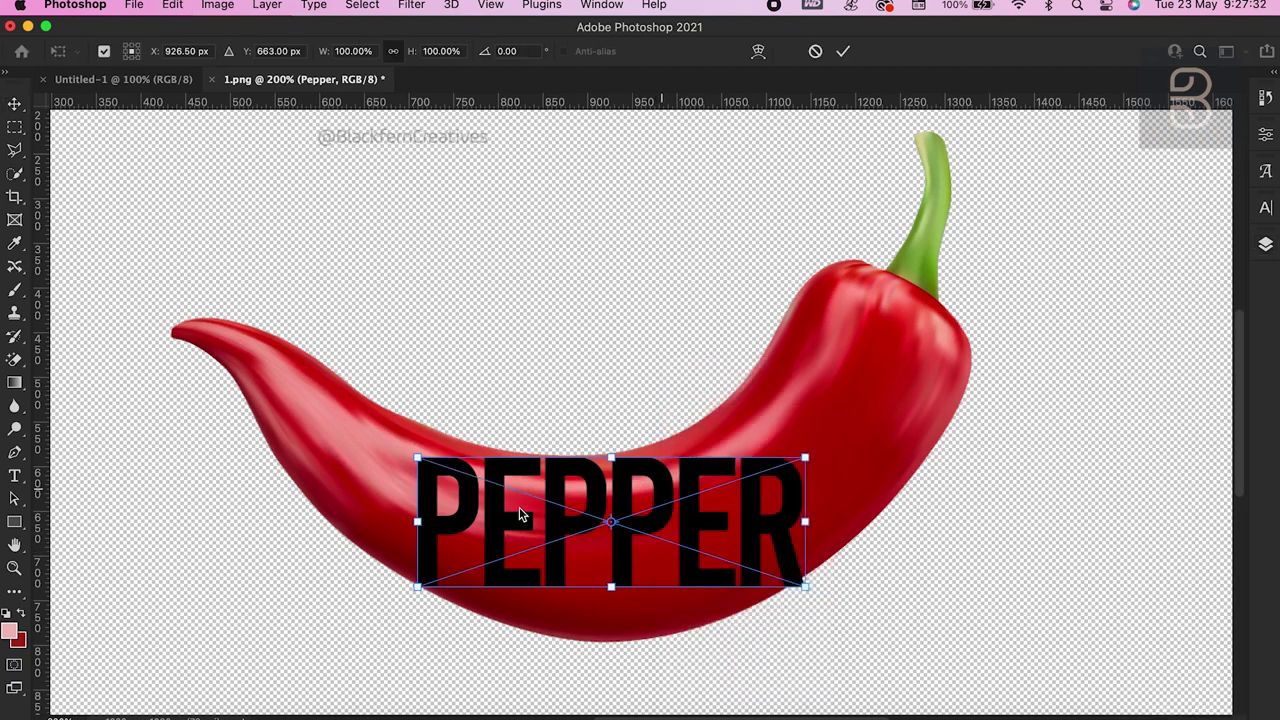
key(super+plus)
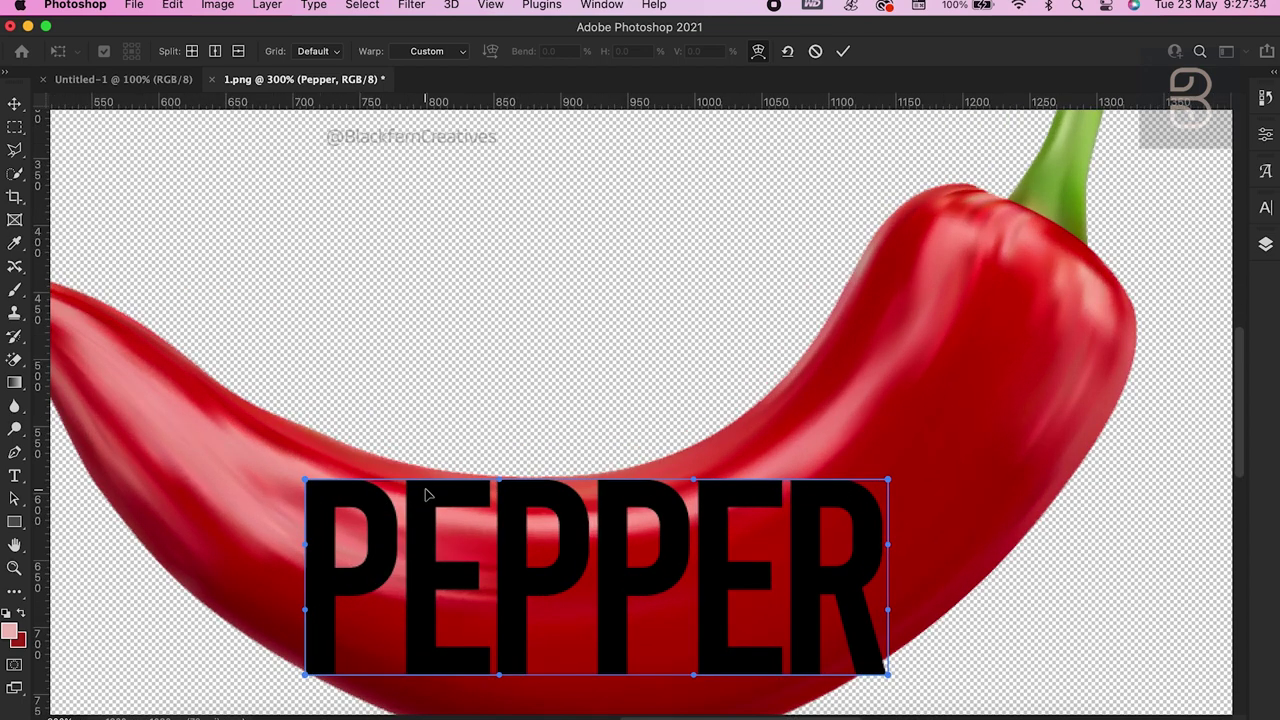
Step: Warp PEPPER's top edge and raise its right end along the chili's curve
scroll(342, 430, down, 3)
scroll(342, 430, down, 2)
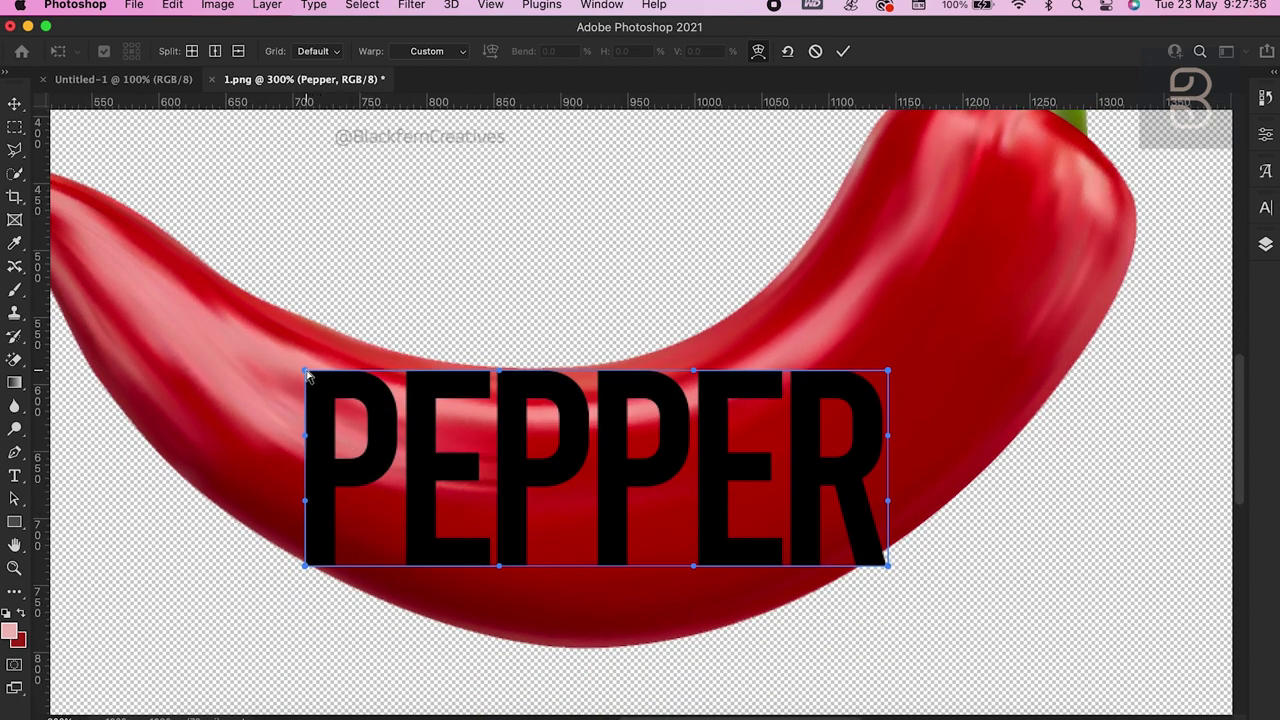
drag(306, 372, 308, 322)
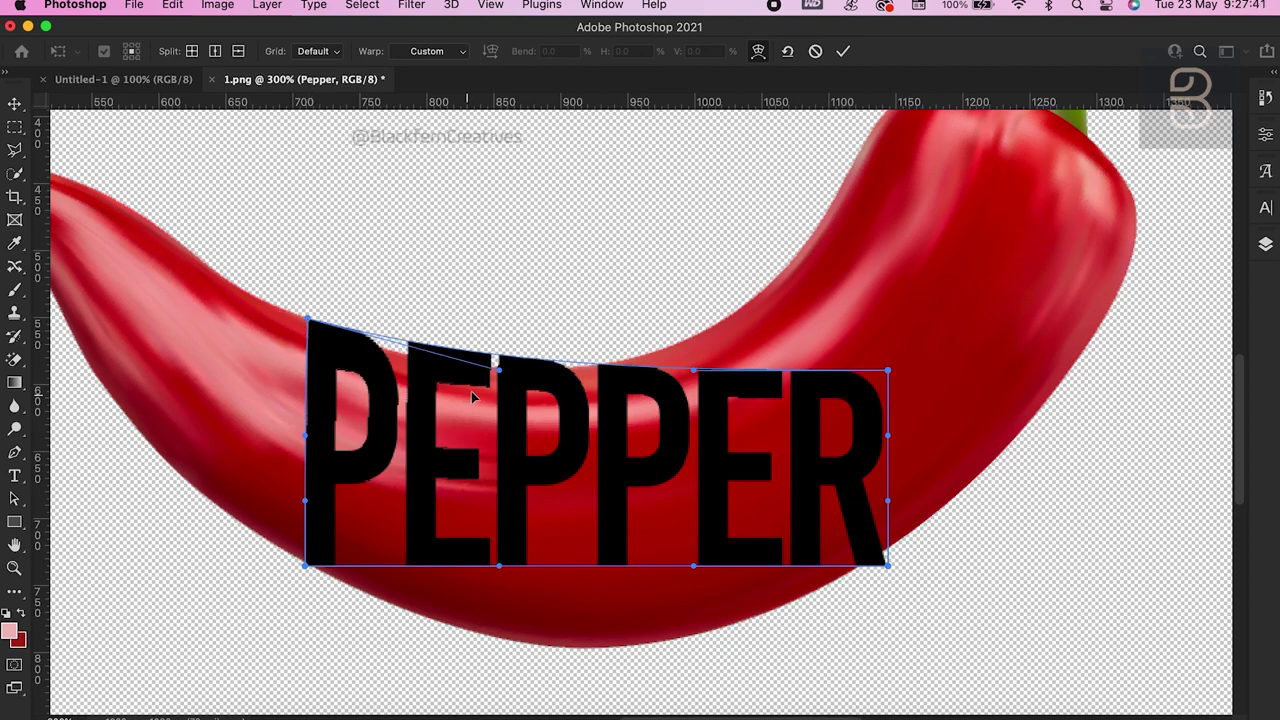
drag(498, 370, 498, 408)
drag(699, 355, 690, 350)
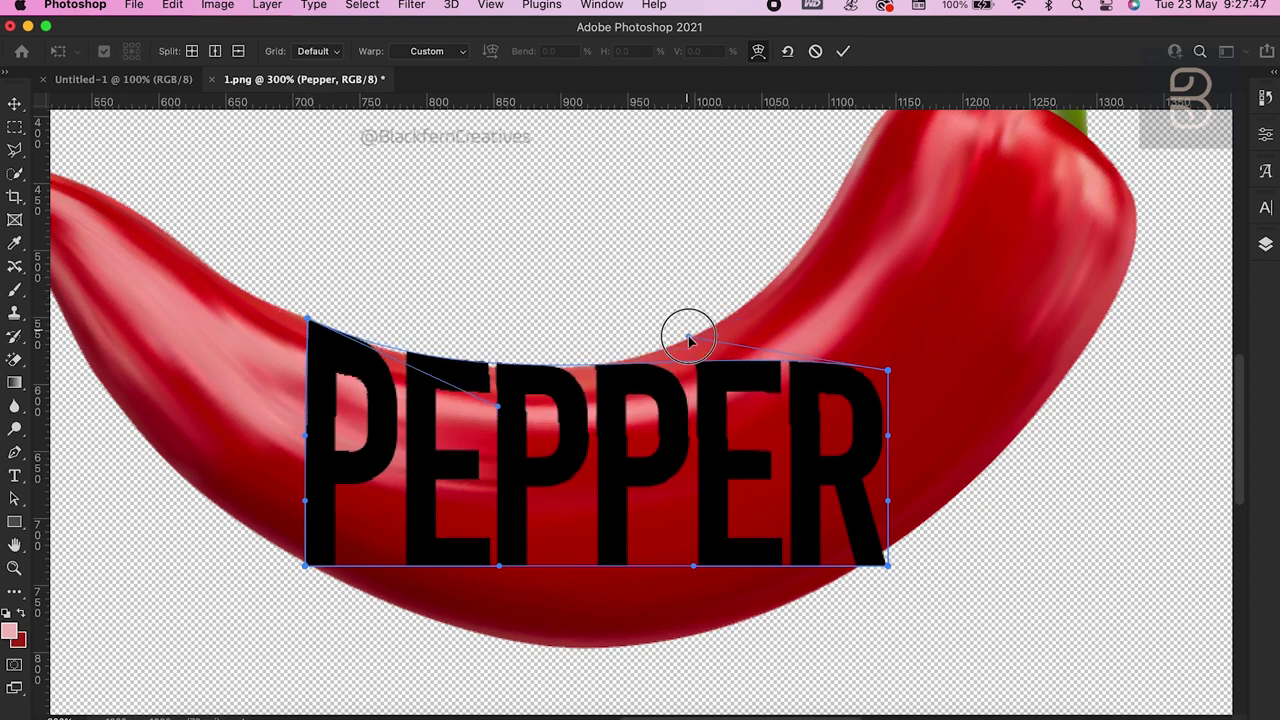
drag(889, 371, 858, 194)
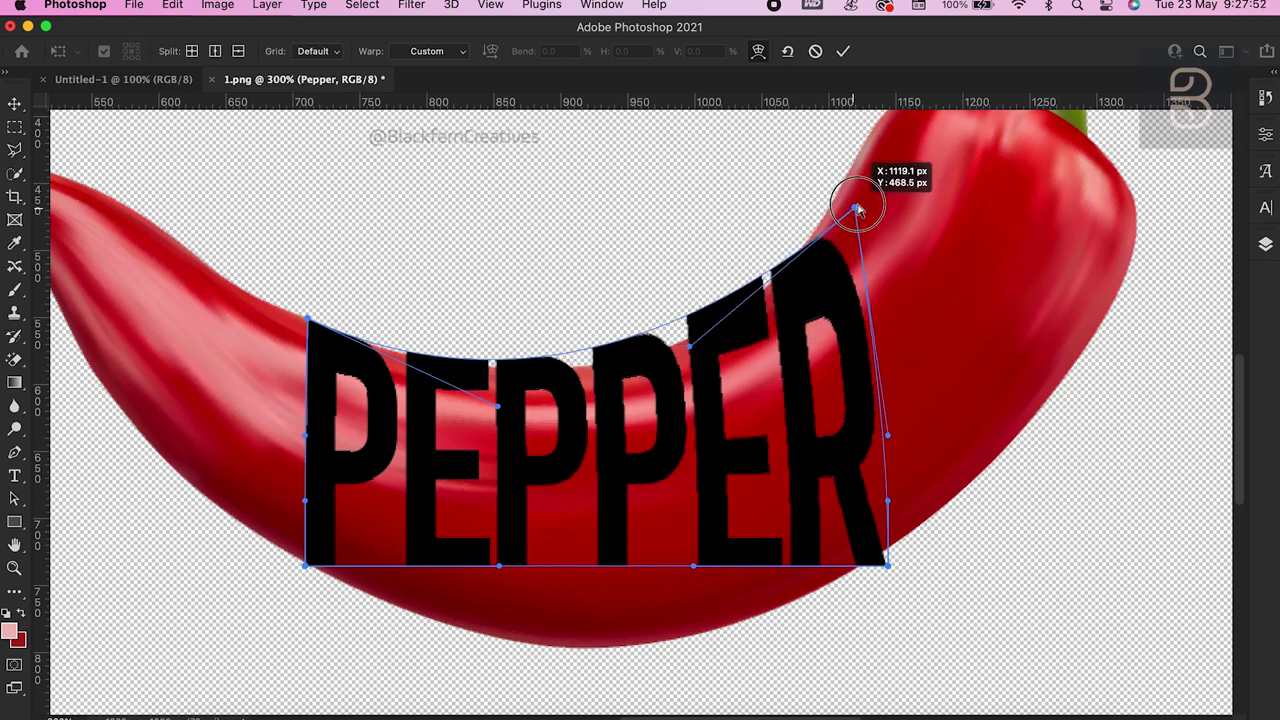
drag(692, 348, 697, 402)
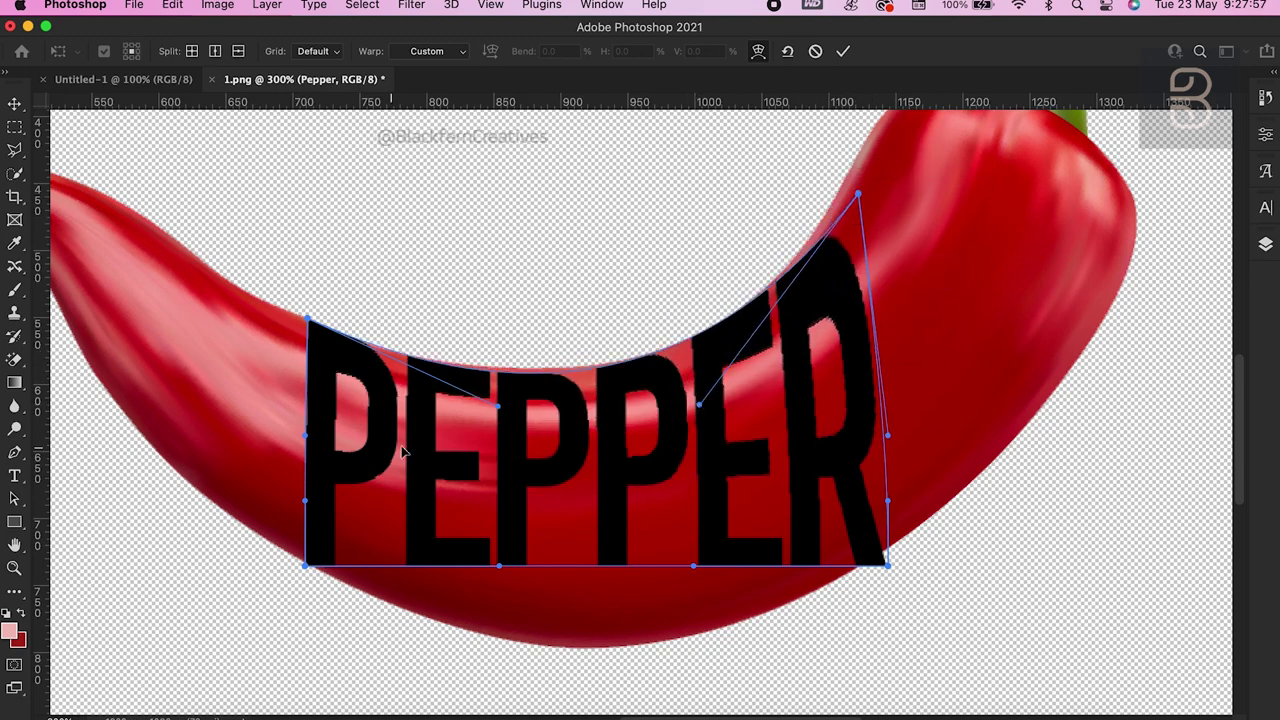
drag(858, 194, 853, 185)
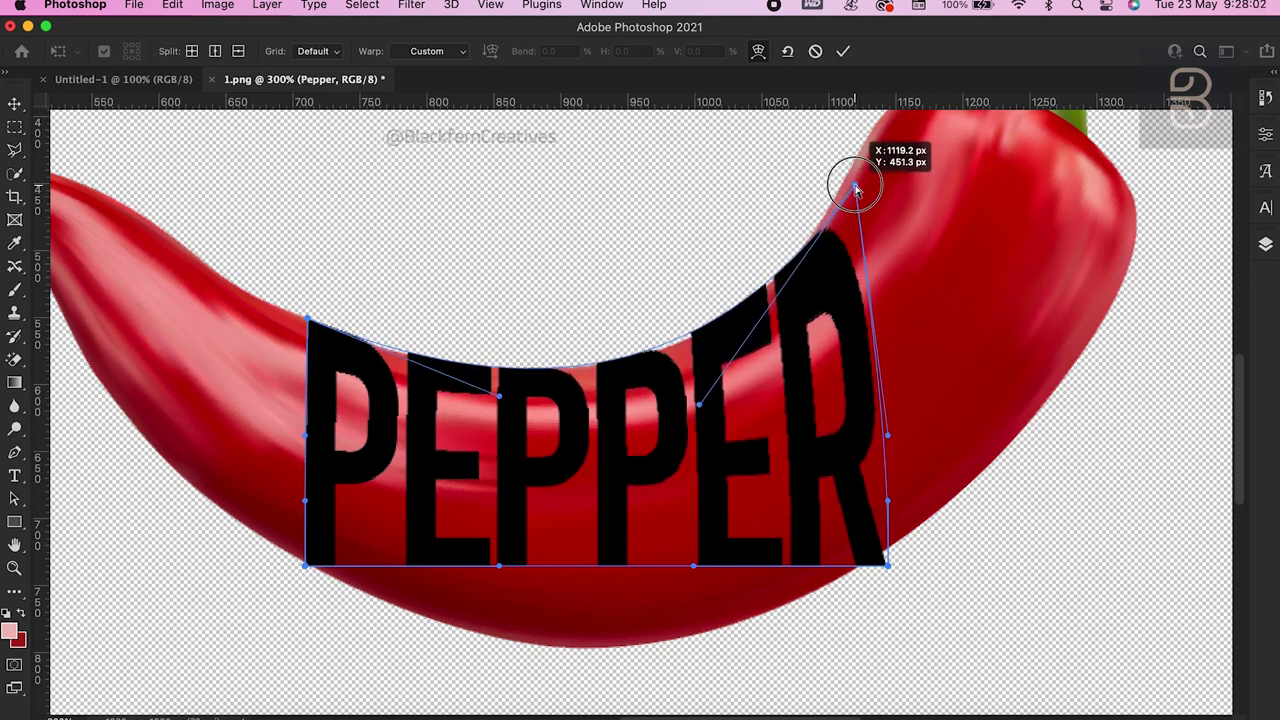
drag(698, 404, 706, 416)
Step: Bow PEPPER's bottom edge downward and fine-tune the warp points to fit the chili
drag(887, 565, 880, 553)
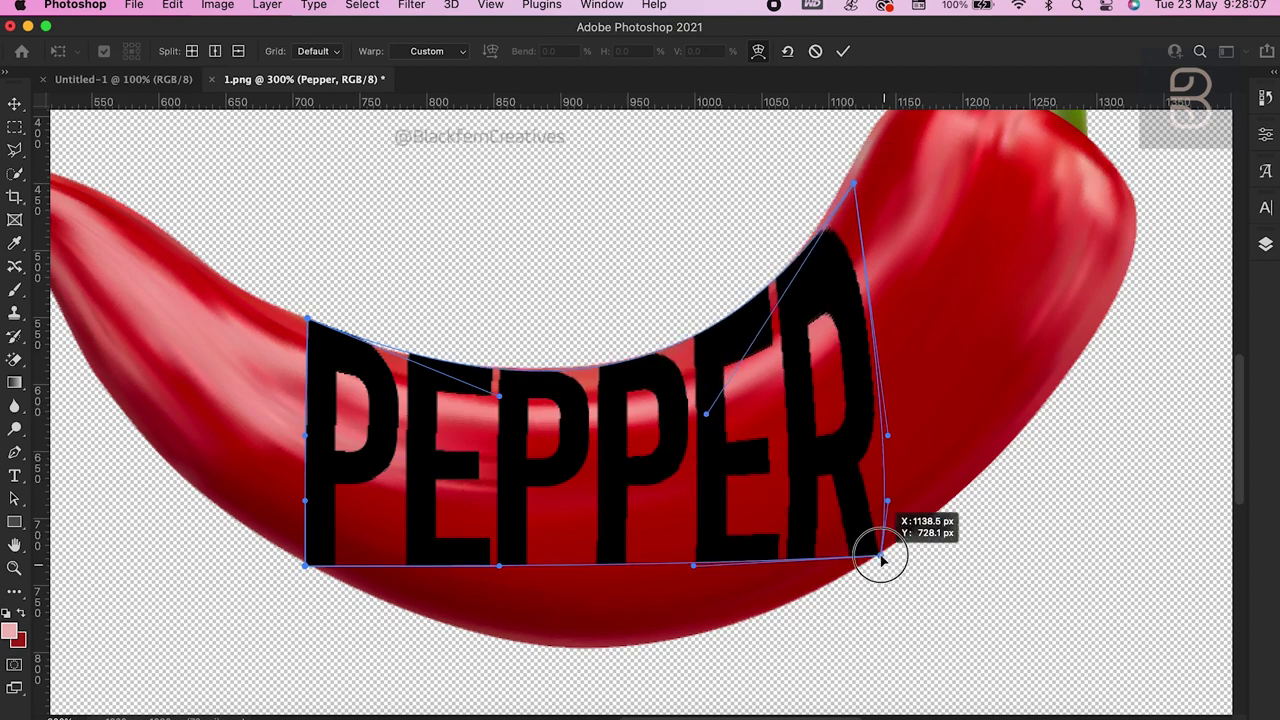
drag(693, 566, 709, 680)
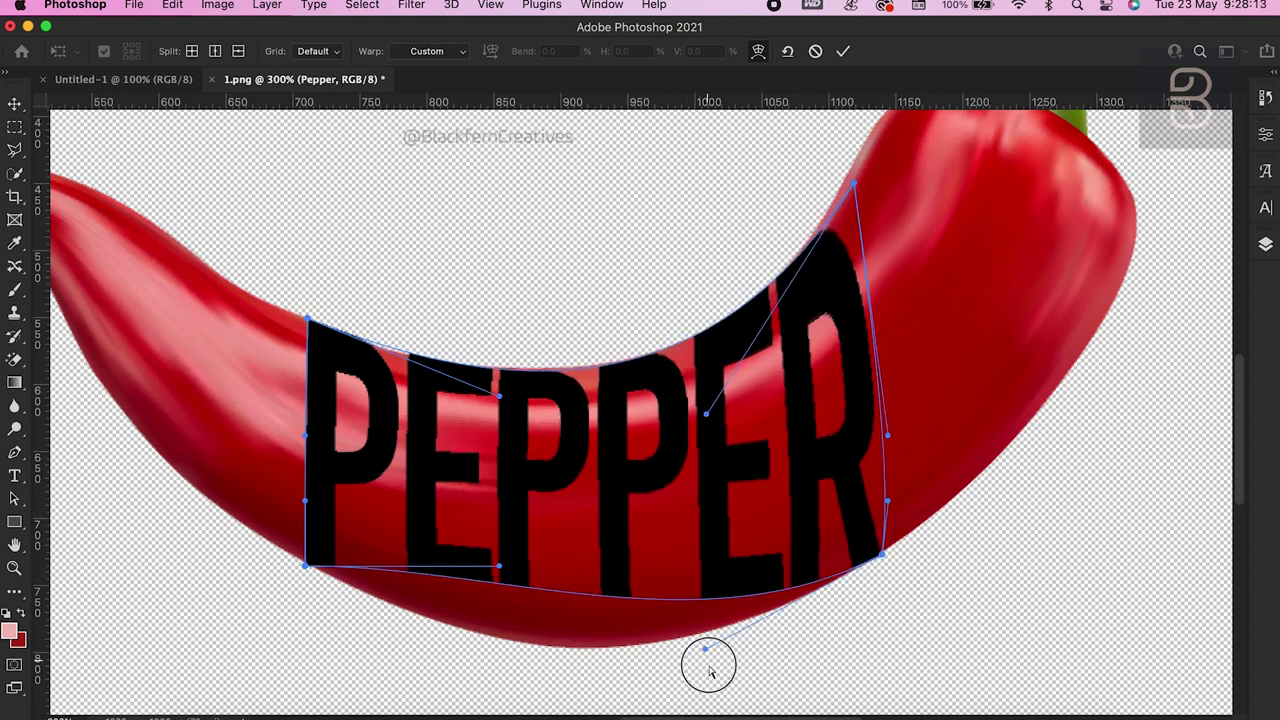
drag(499, 566, 500, 663)
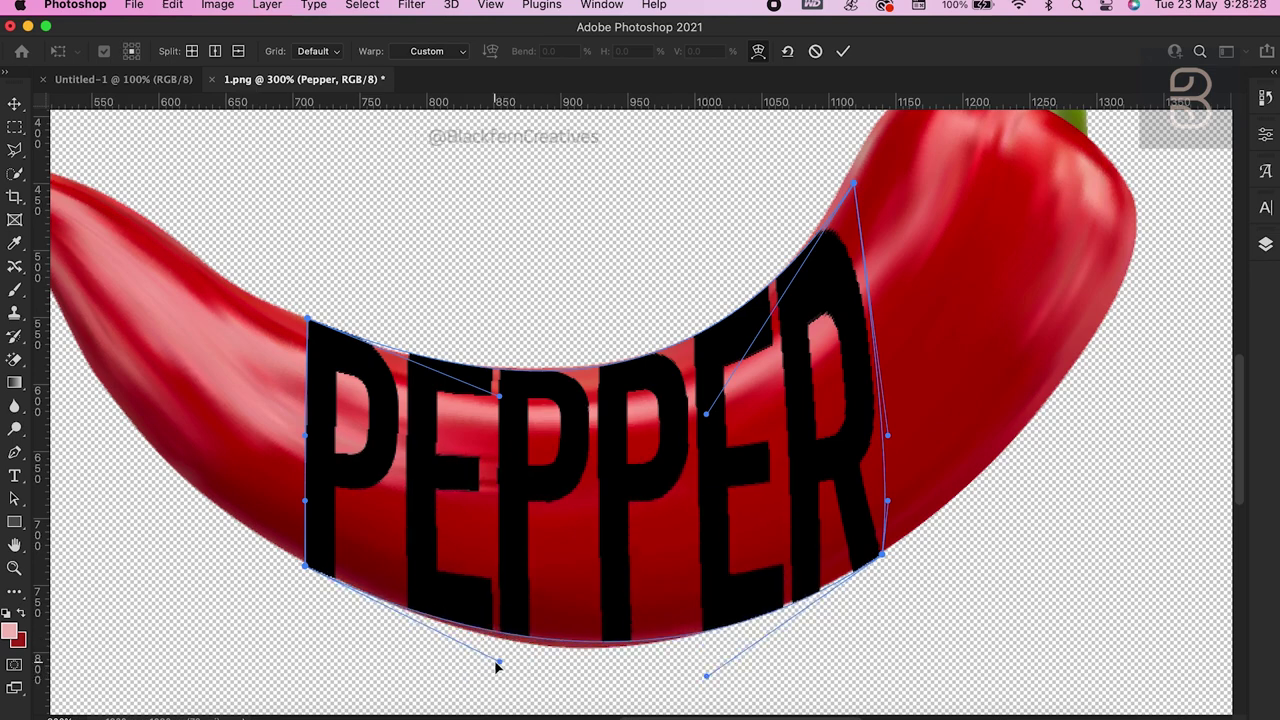
drag(499, 661, 508, 672)
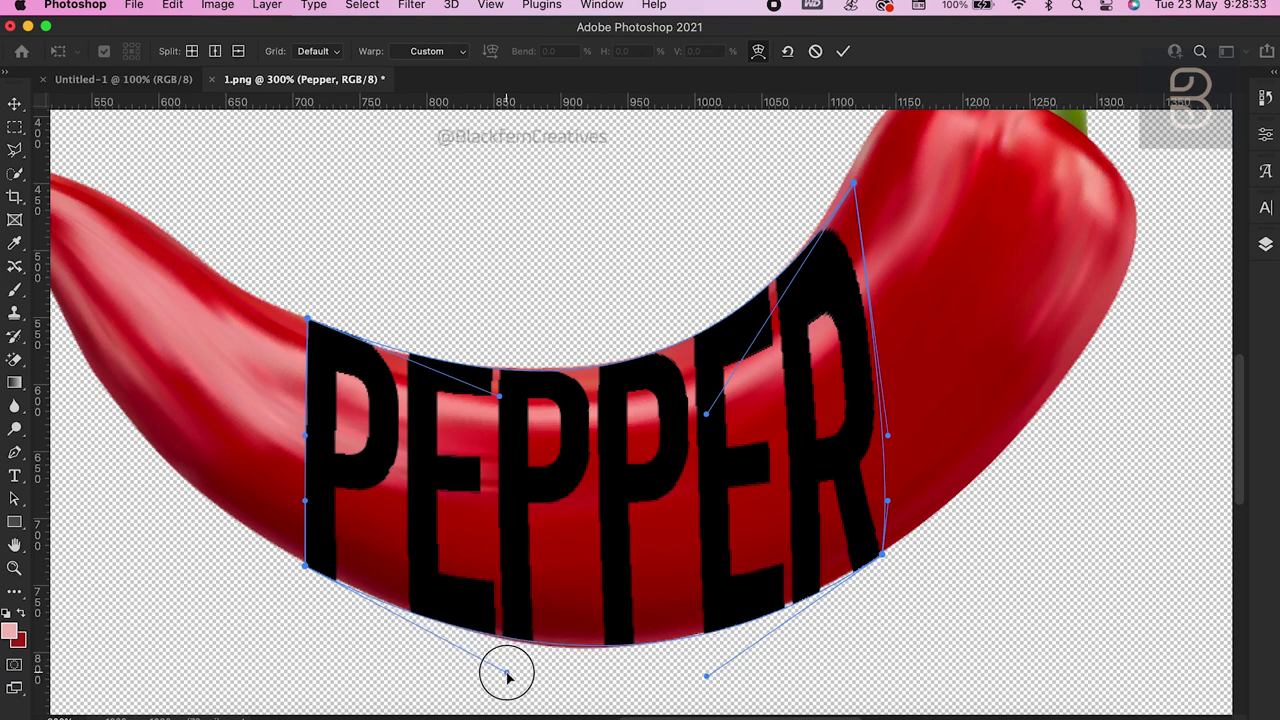
drag(305, 567, 306, 565)
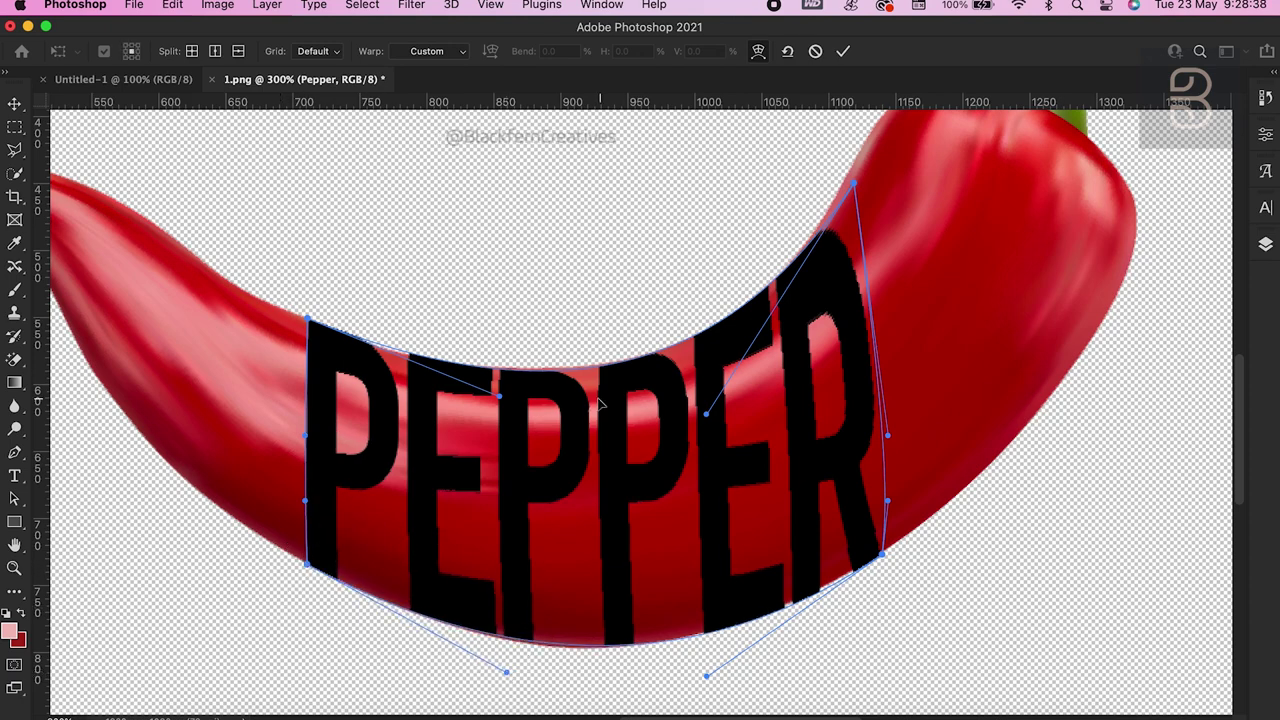
drag(499, 397, 500, 395)
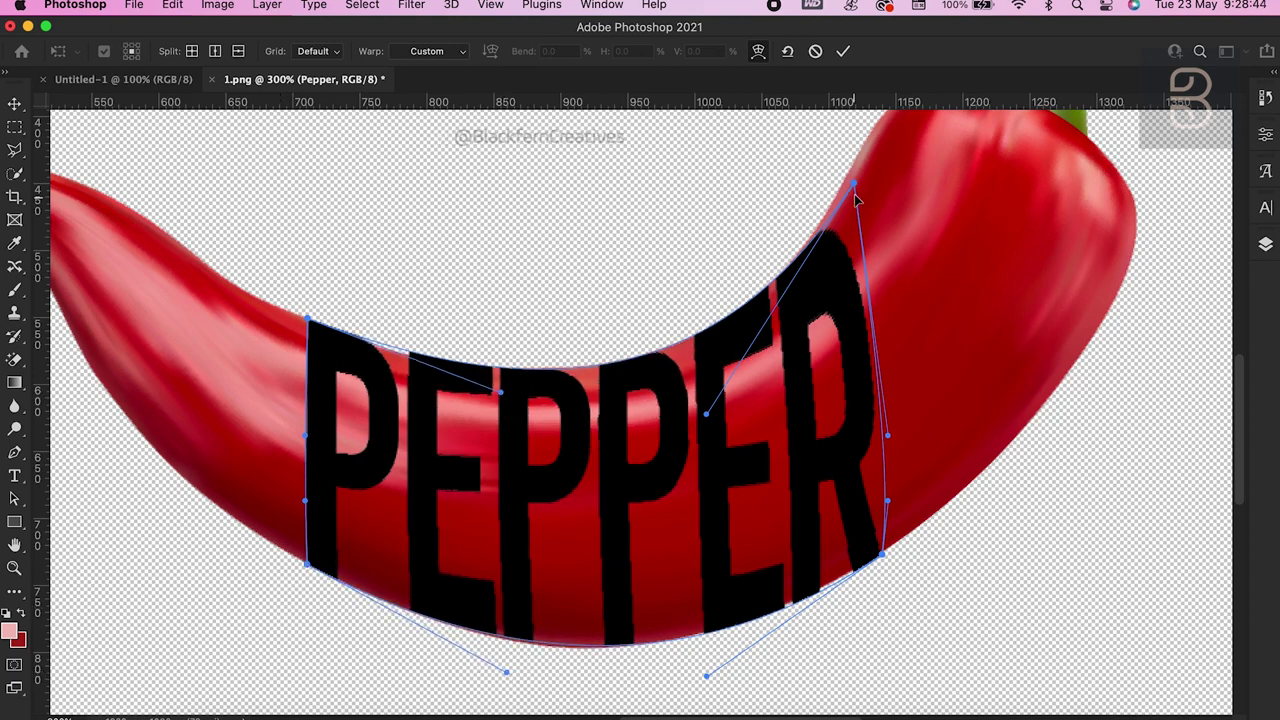
drag(853, 184, 854, 176)
drag(508, 678, 508, 682)
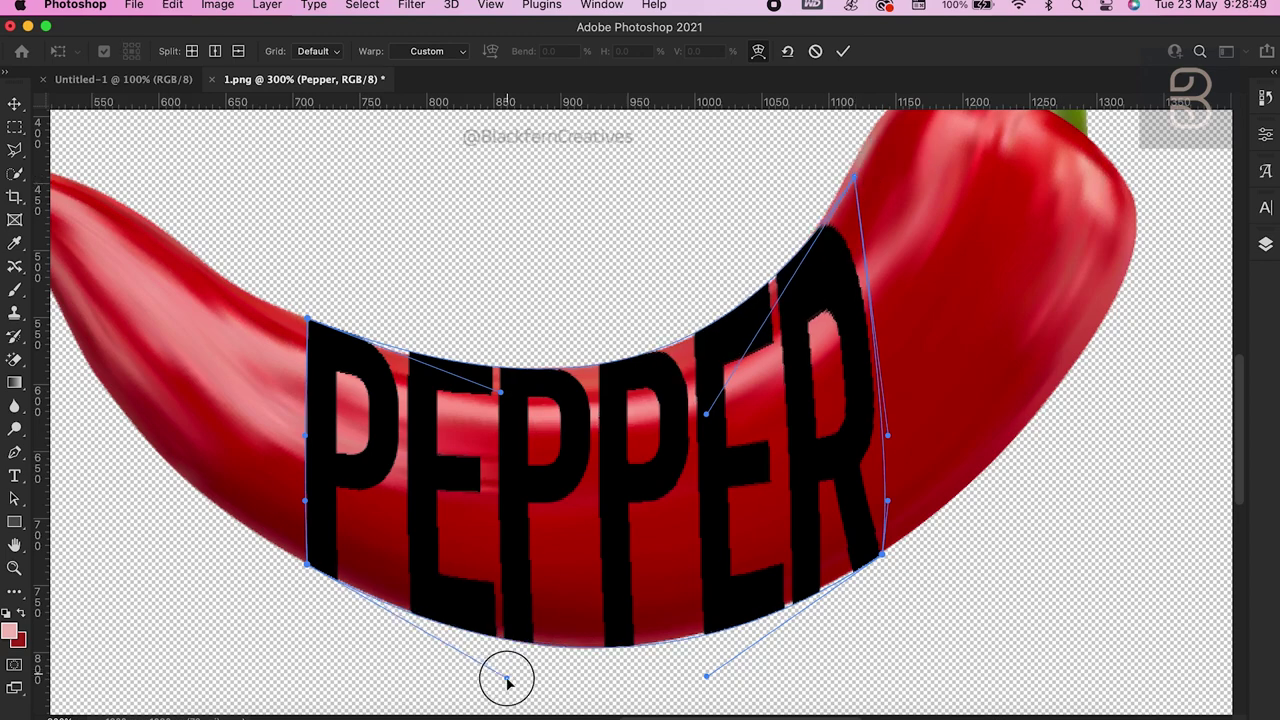
Step: Temporarily fade the PEPPER layer to 20% opacity, then restore it to 100%
click(1265, 244)
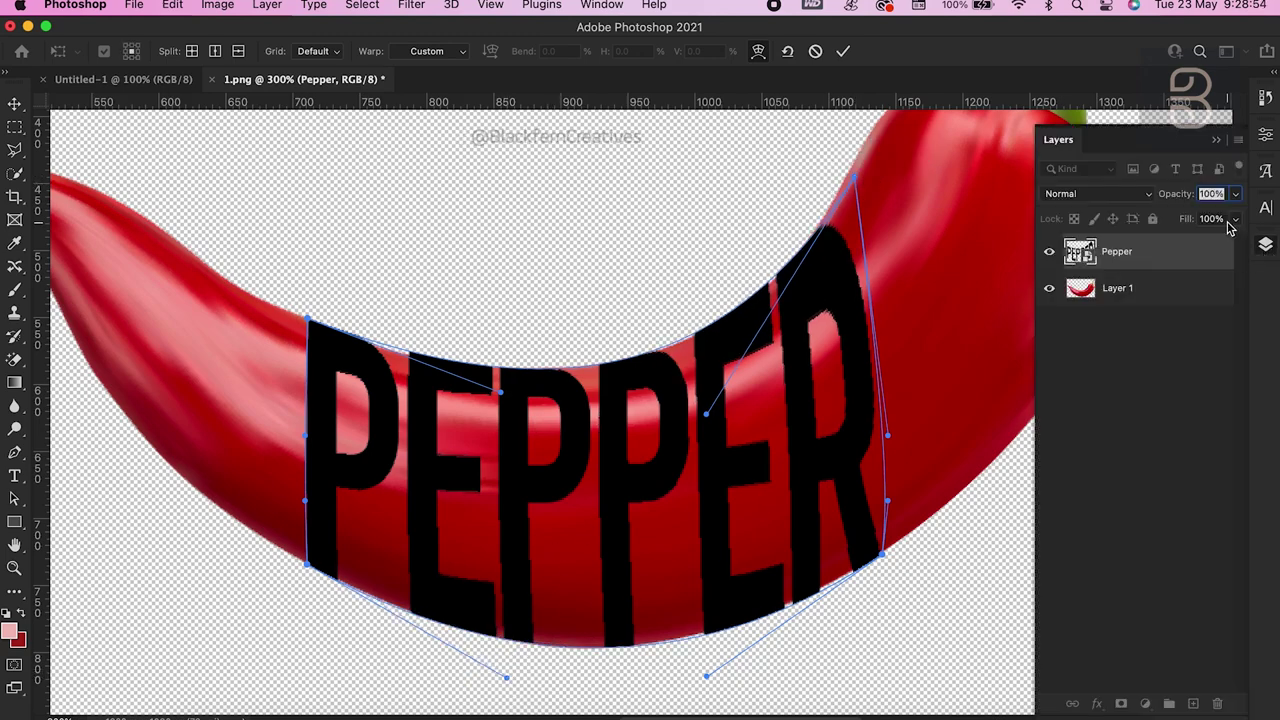
click(1236, 193)
drag(1238, 218, 1170, 220)
scroll(533, 407, up, 2)
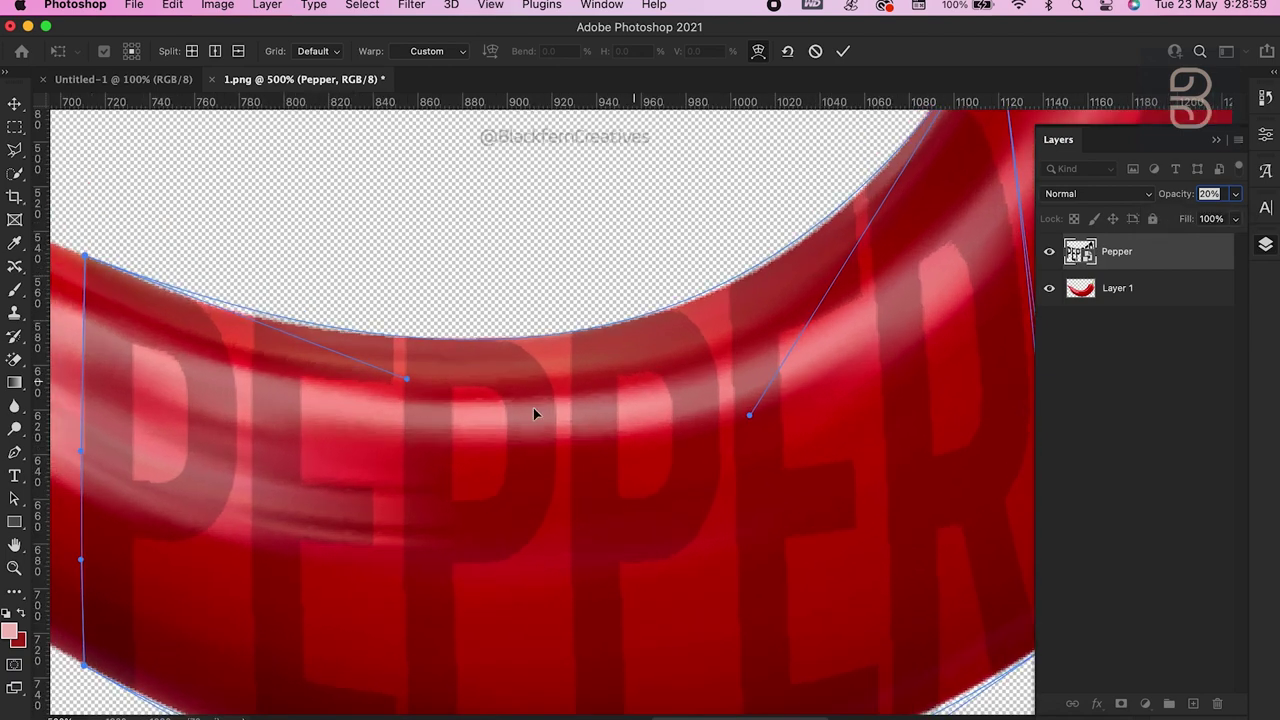
scroll(533, 407, up, 2)
scroll(533, 407, up, 2)
click(1236, 193)
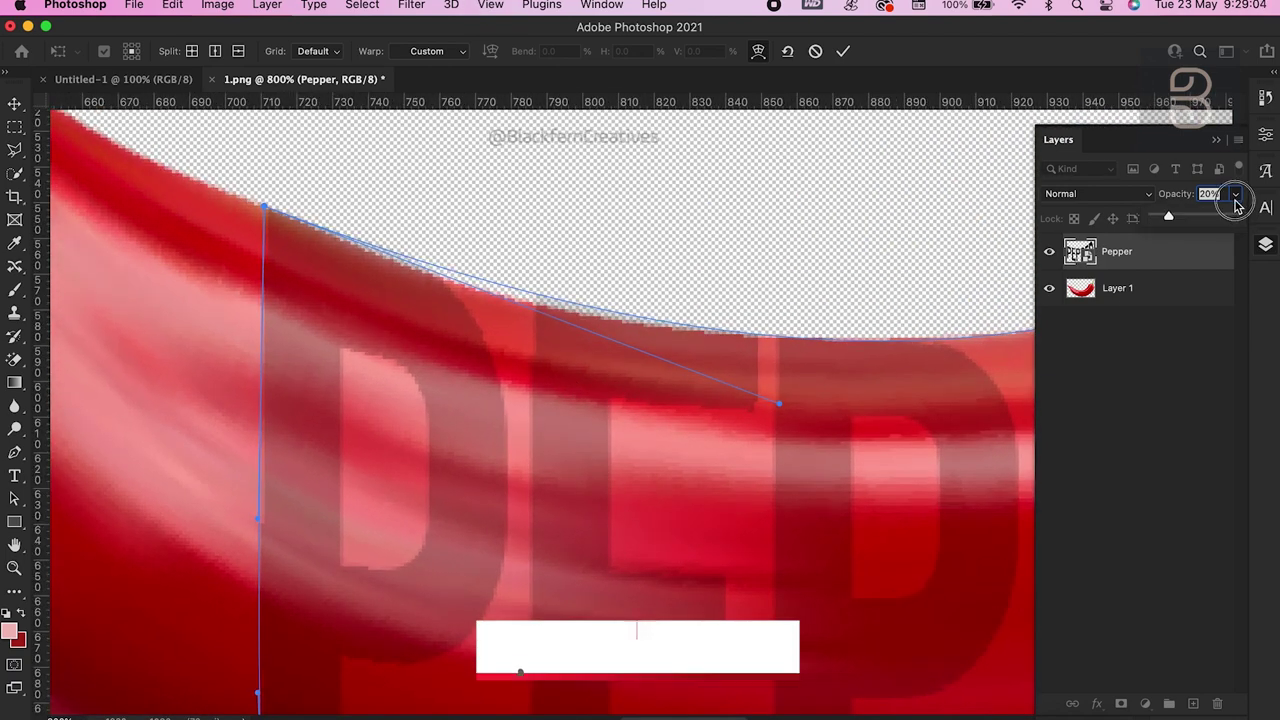
drag(1182, 218, 1238, 218)
Step: Adjust warp handles and add two vertical warp splits through the letters
mouse_move(779, 403)
mouse_down()
mouse_move(776, 433)
mouse_move(774, 410)
mouse_up()
scroll(774, 410, right, 5)
drag(871, 457, 877, 474)
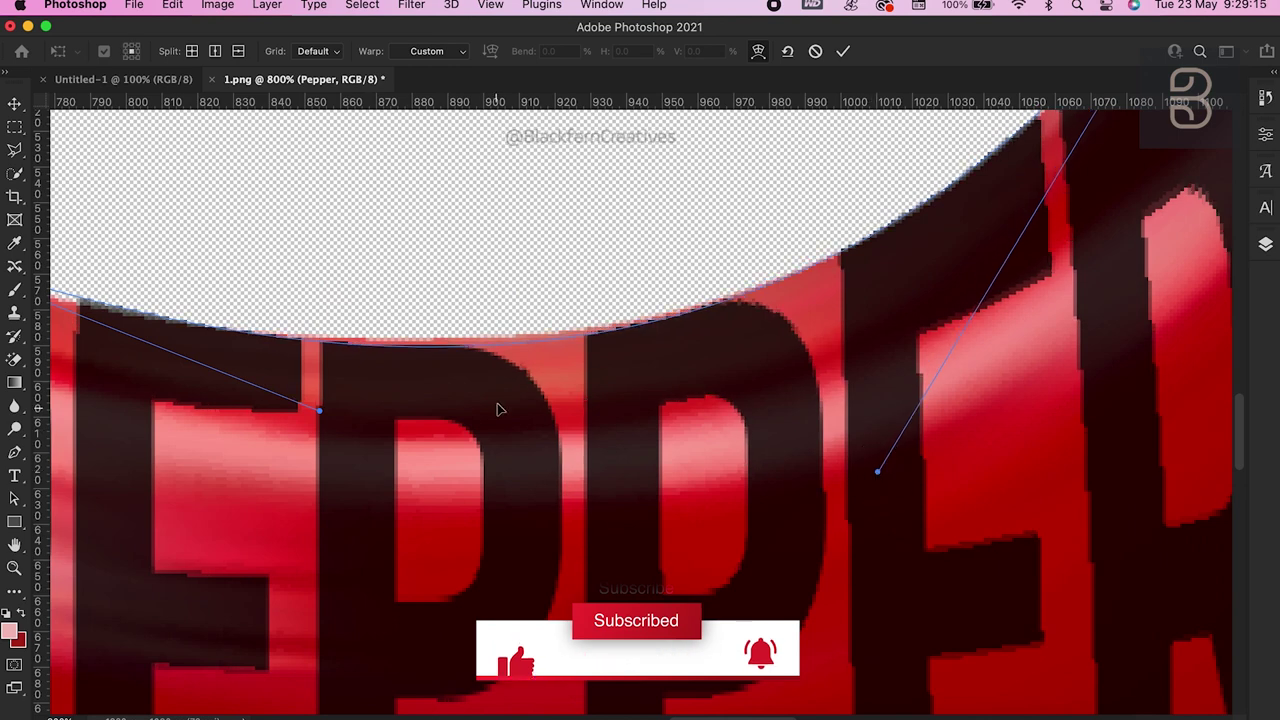
drag(409, 343, 403, 337)
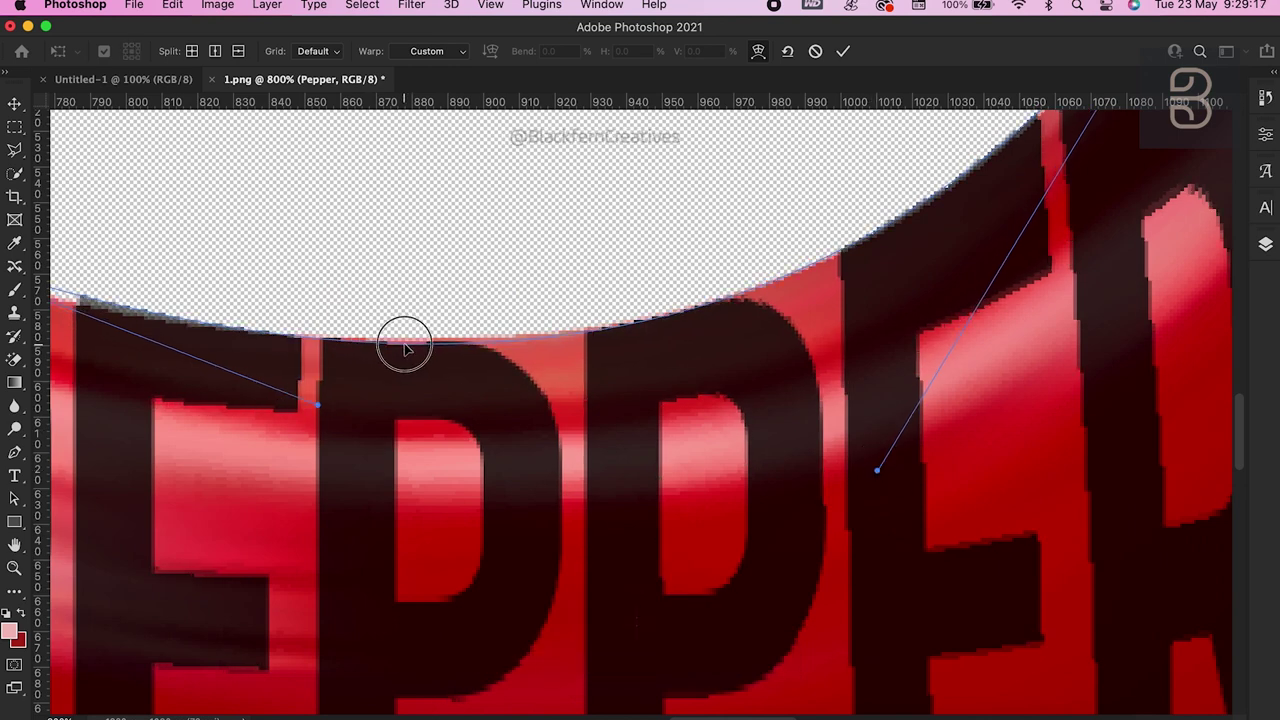
click(313, 407)
drag(423, 377, 437, 391)
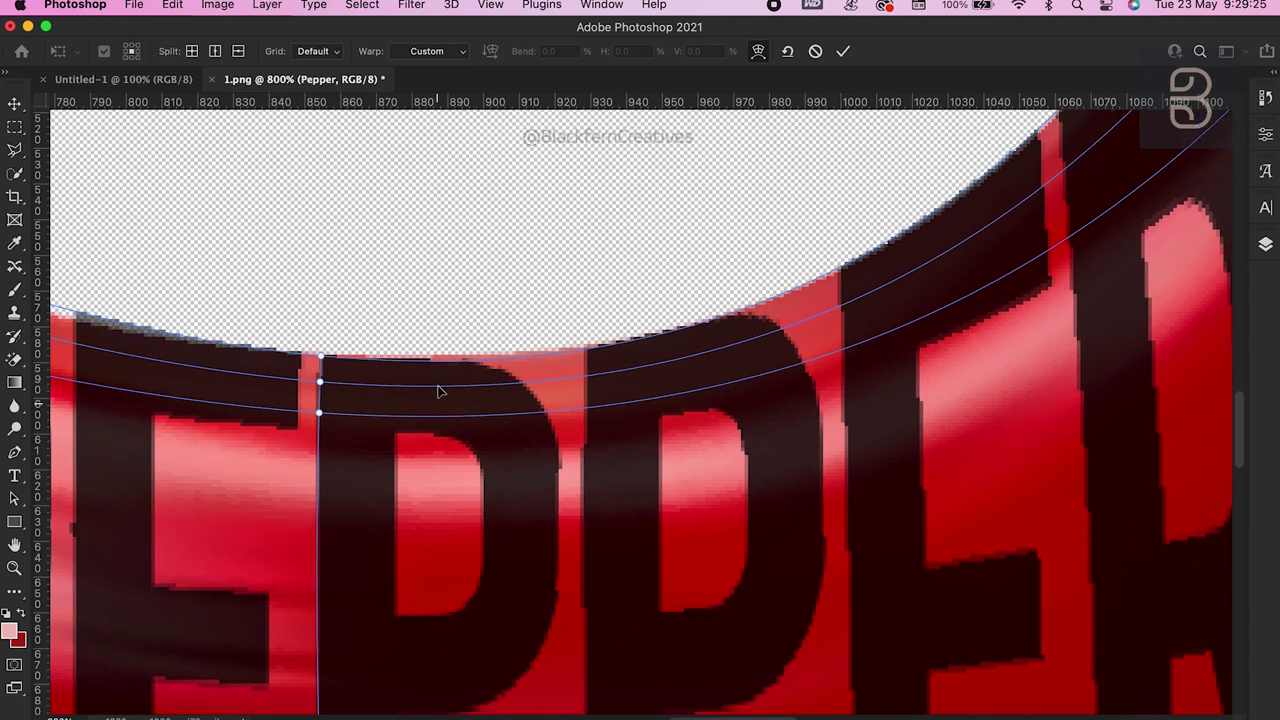
key(super+minus)
click(360, 360)
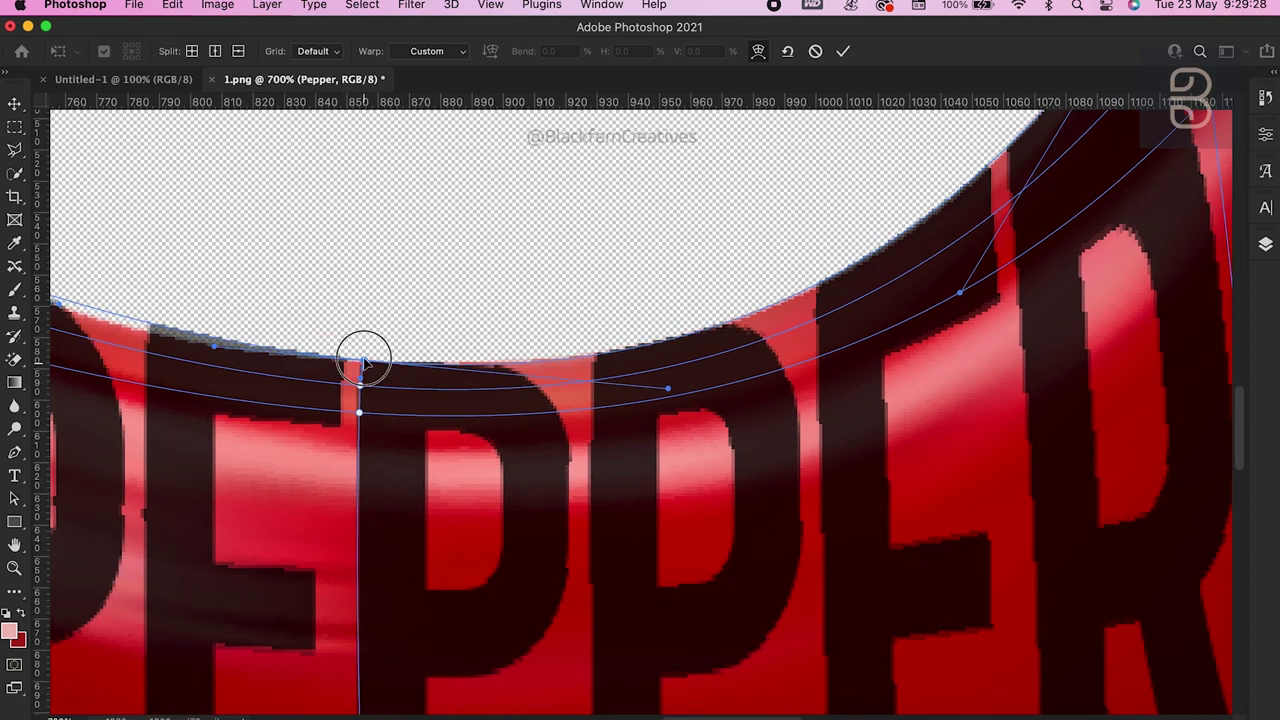
click(205, 358)
click(744, 320)
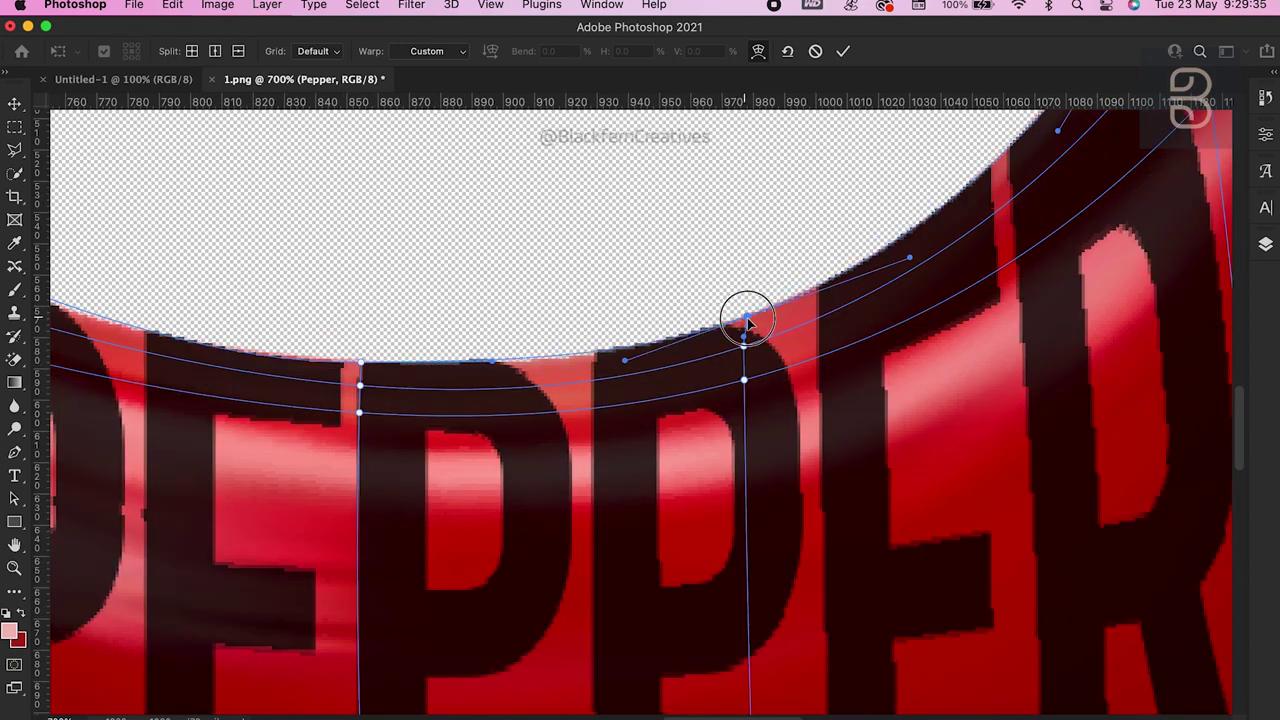
Step: Bend the warp's bottom edge onto the pepper's lower outline
scroll(748, 330, up, 3)
scroll(748, 330, right, 2)
scroll(748, 330, up, 3)
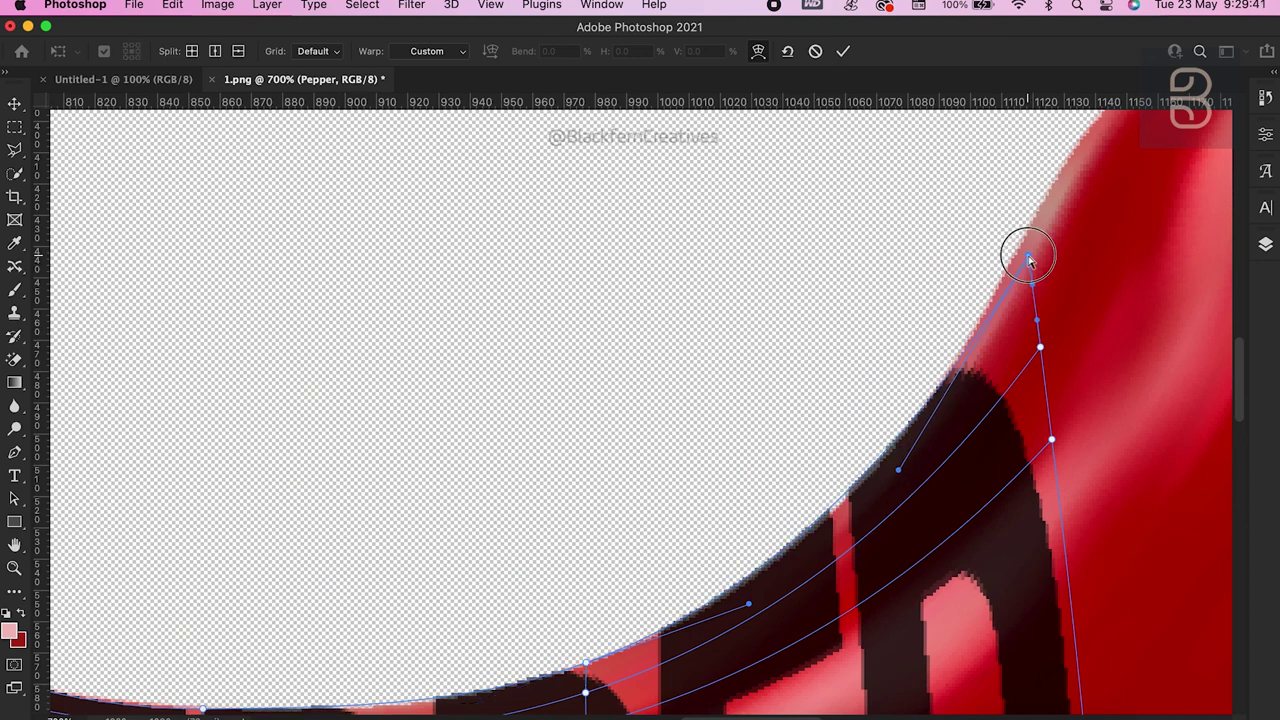
scroll(1028, 260, left, 5)
scroll(863, 423, down, 5)
scroll(863, 423, left, 5)
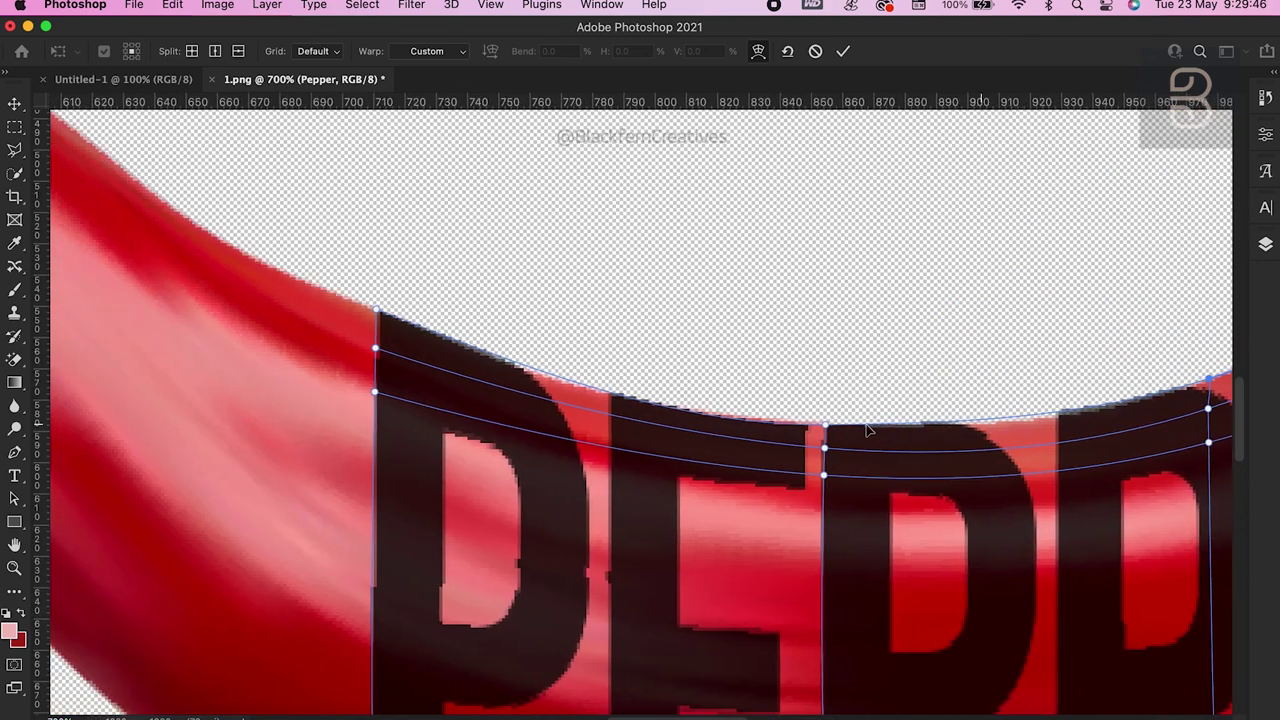
scroll(870, 430, down, 5)
scroll(871, 434, right, 3)
scroll(871, 434, right, 3)
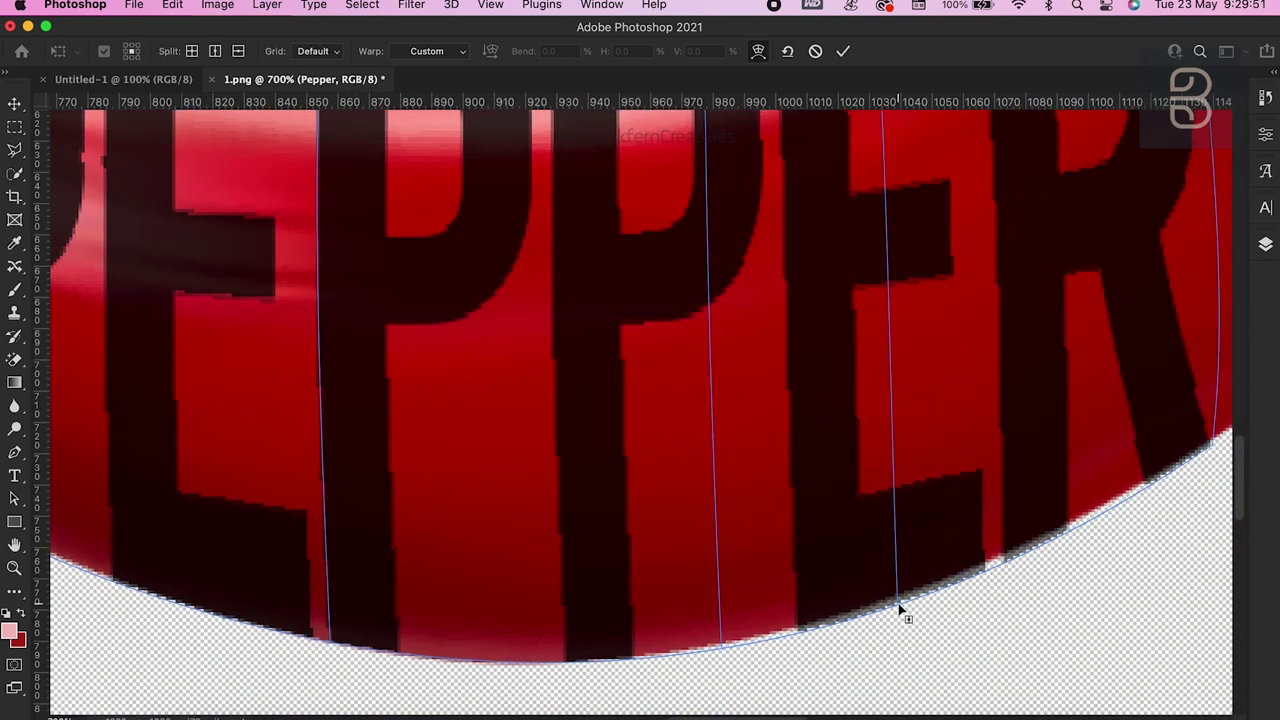
scroll(900, 606, right, 3)
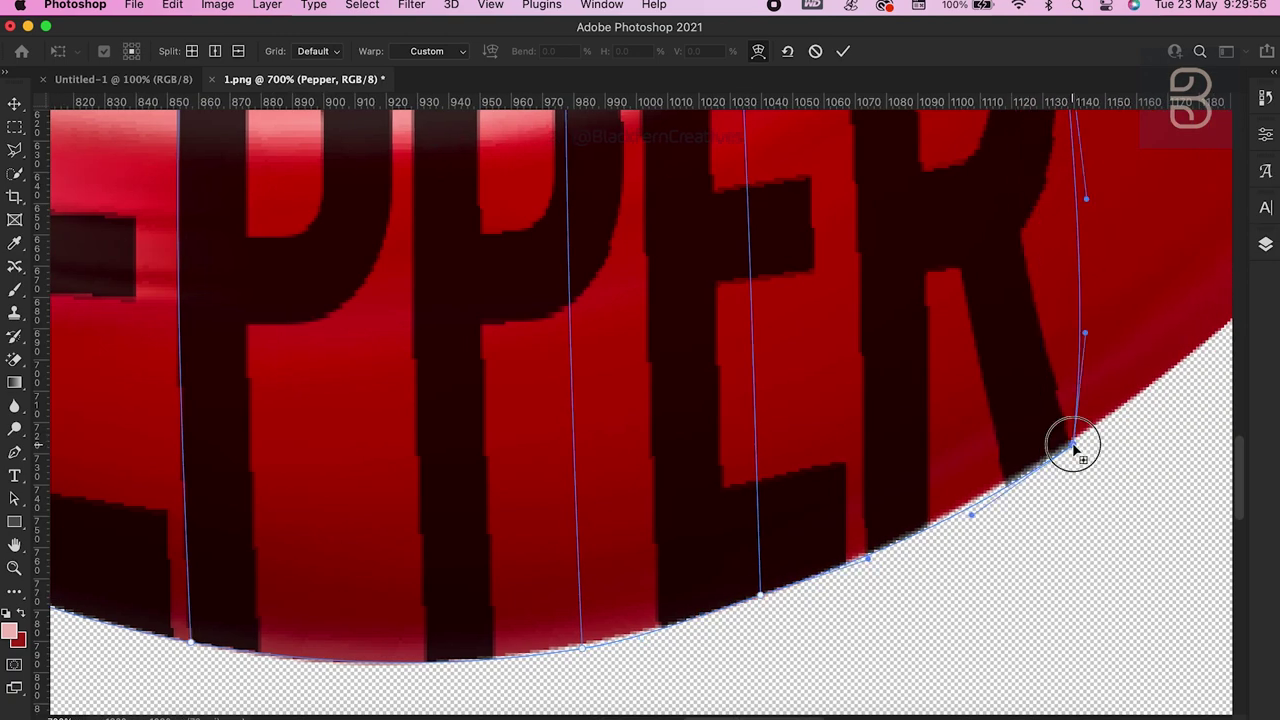
drag(1073, 447, 1068, 443)
drag(580, 640, 580, 646)
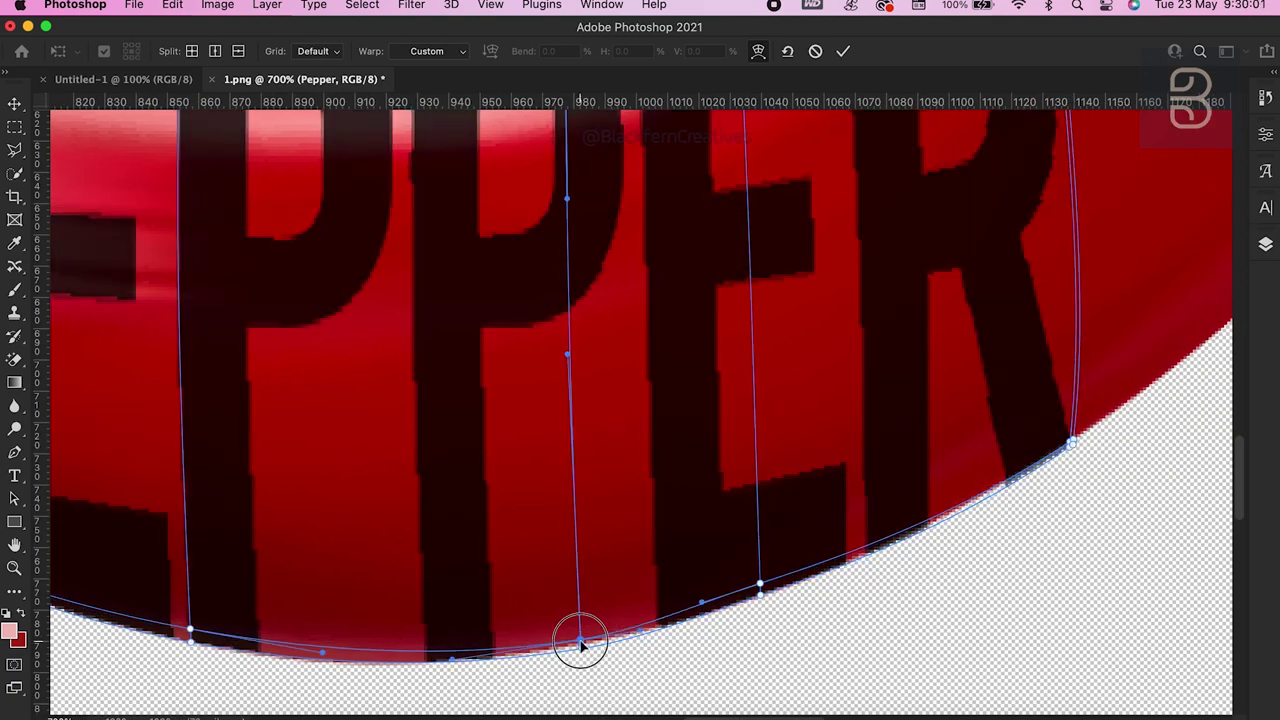
Step: Commit the warp on PEPPER and set the view to 200%
key(super+minus)
key(super+minus)
key(super+minus)
key(super+minus)
key(Return)
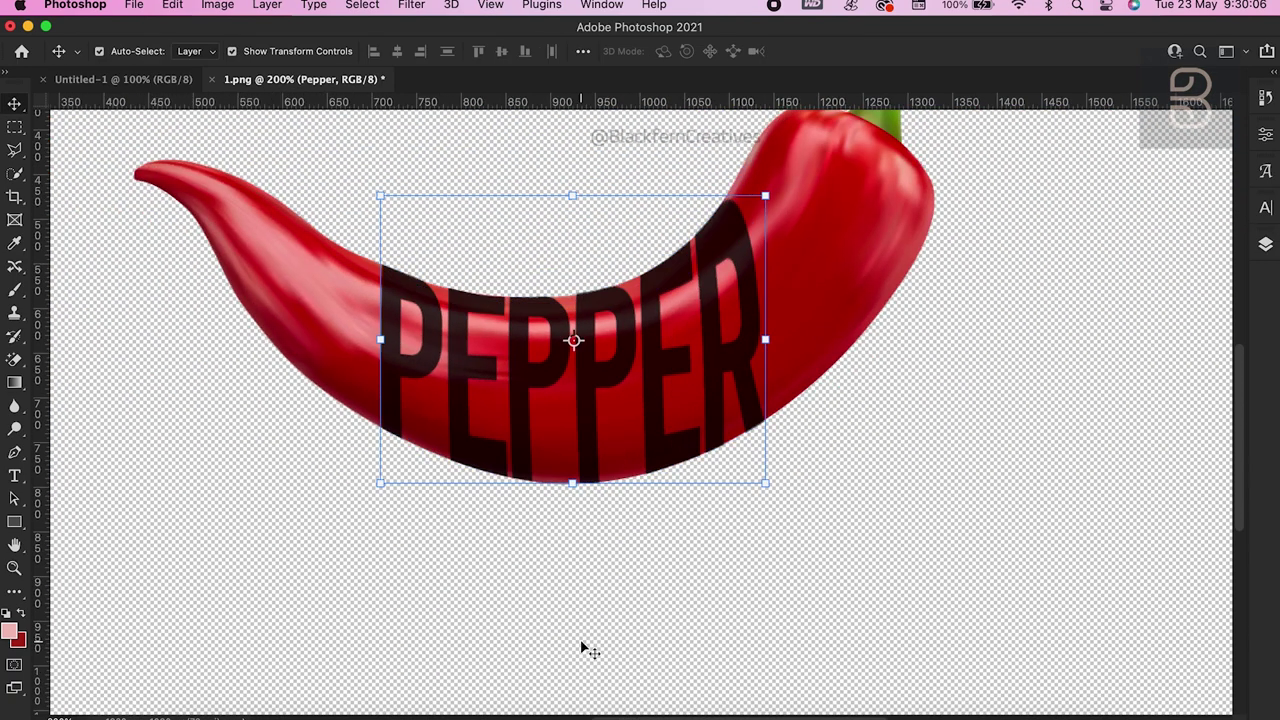
key(super+minus)
key(super+minus)
key(super+plus)
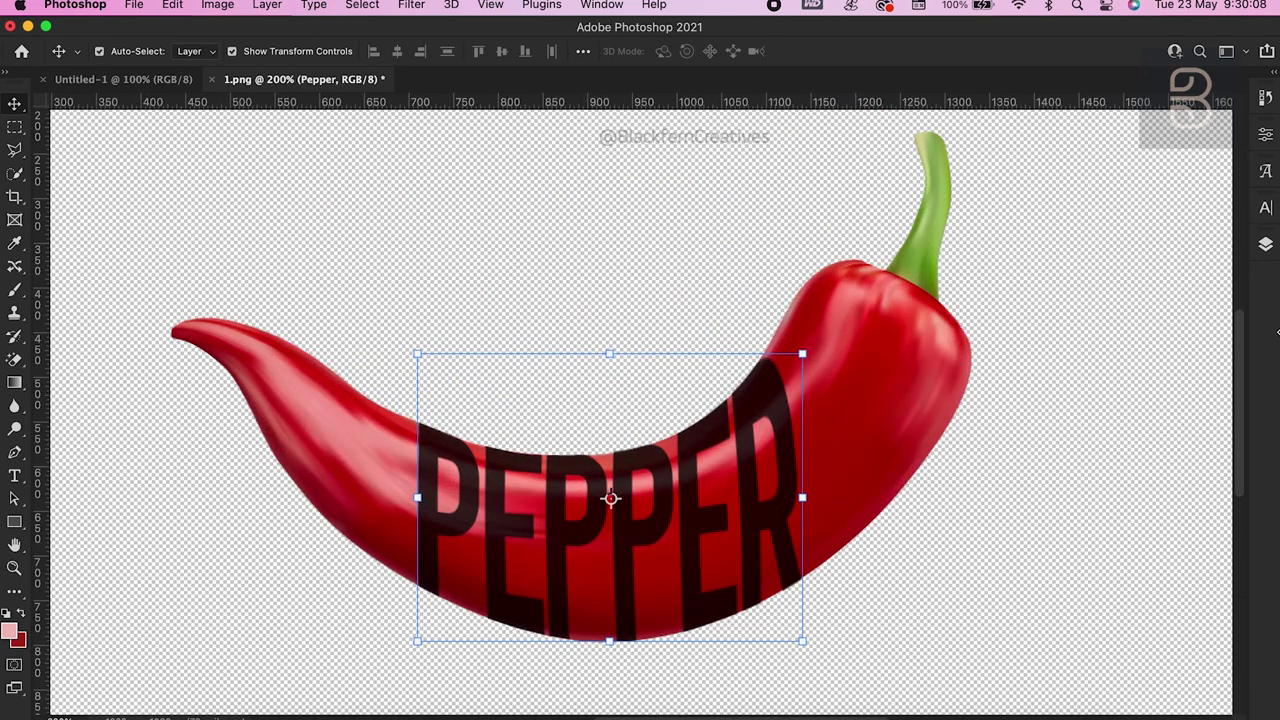
Step: Duplicate Layer 1, move Pepper beneath the copy, and clip the copy to it
click(1266, 246)
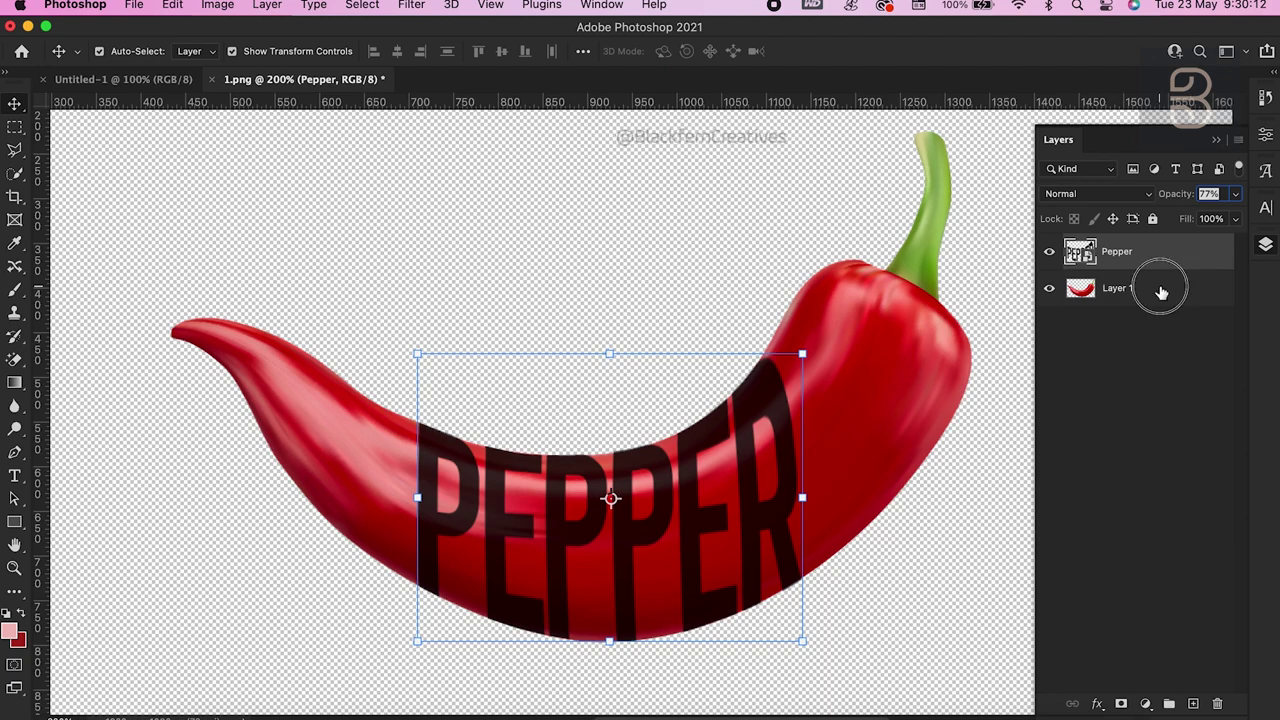
click(1166, 292)
mouse_move(1186, 290)
mouse_down()
mouse_move(1160, 700)
mouse_move(1193, 703)
mouse_up()
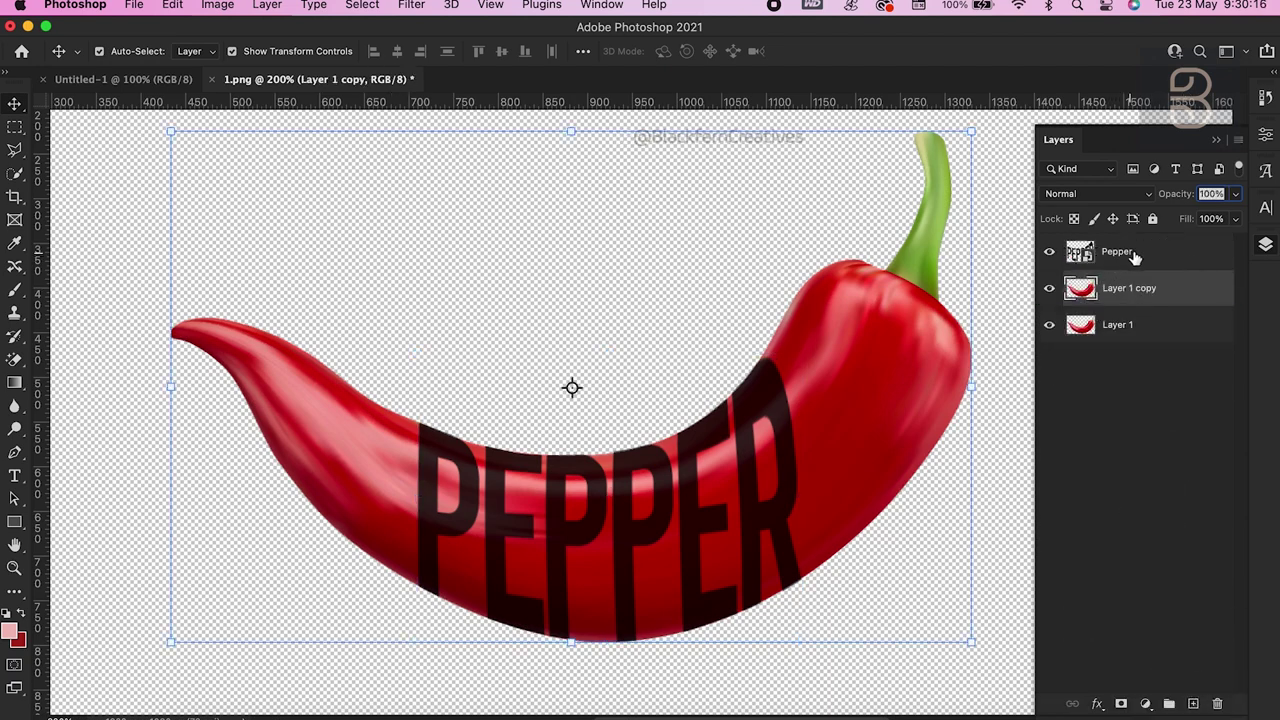
drag(1135, 258, 1131, 303)
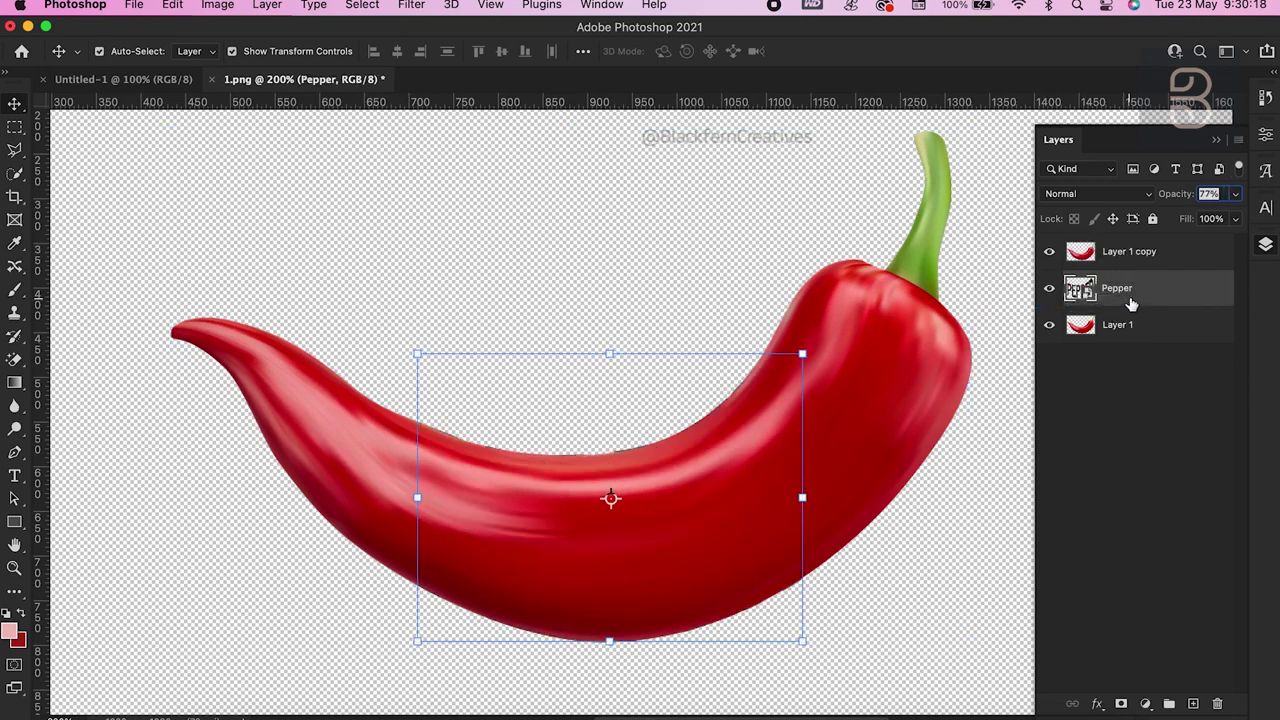
right_click(1189, 252)
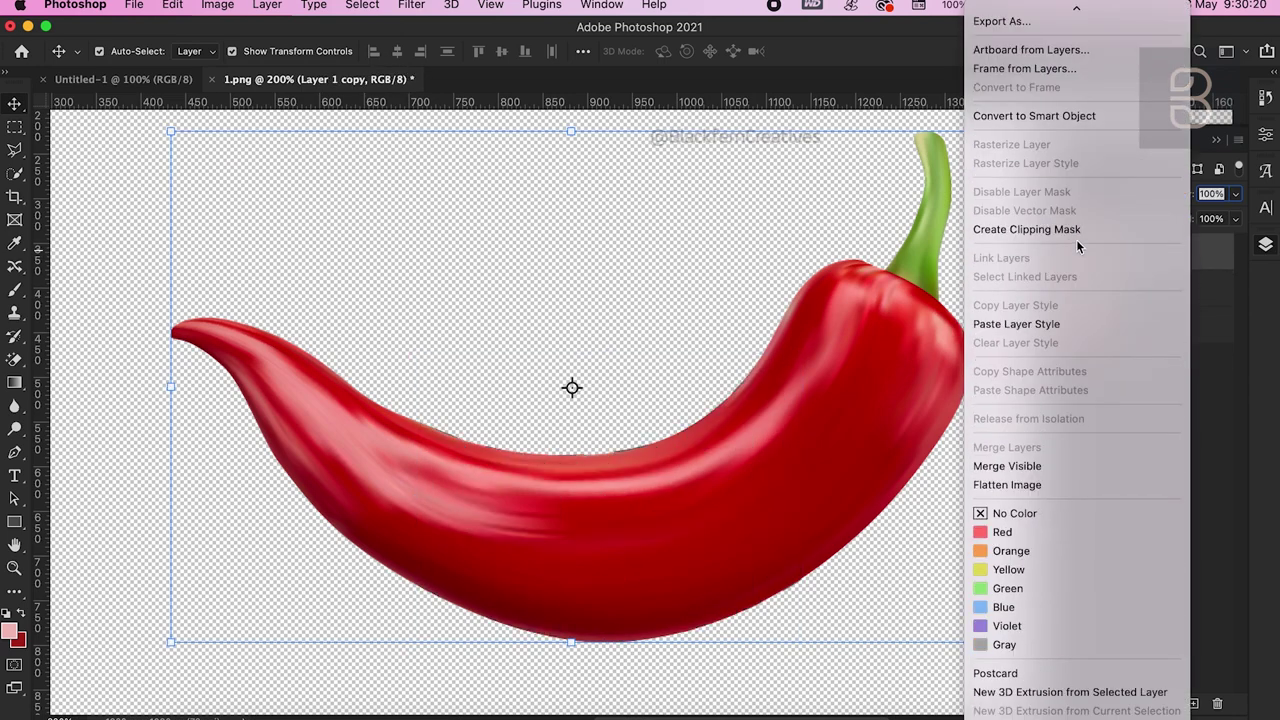
click(1075, 230)
Step: Hide the original Layer 1 and raise the Pepper layer's opacity to 100%
key(super+minus)
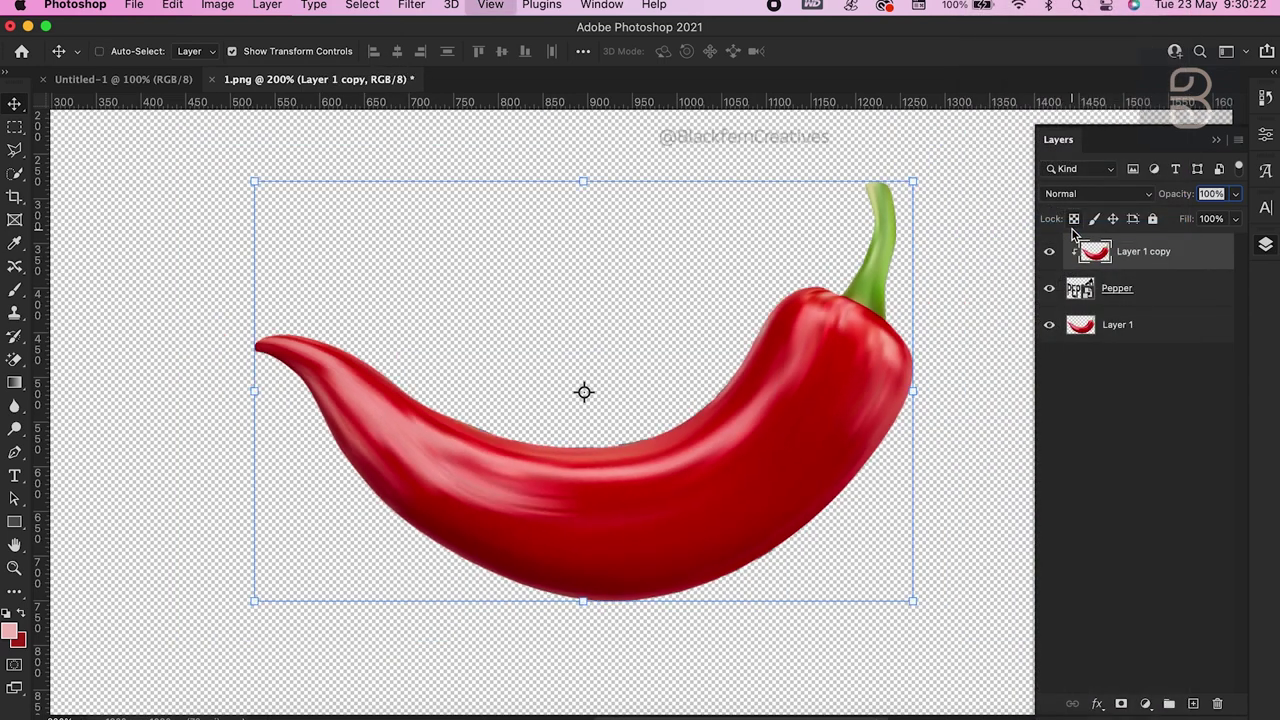
click(1049, 325)
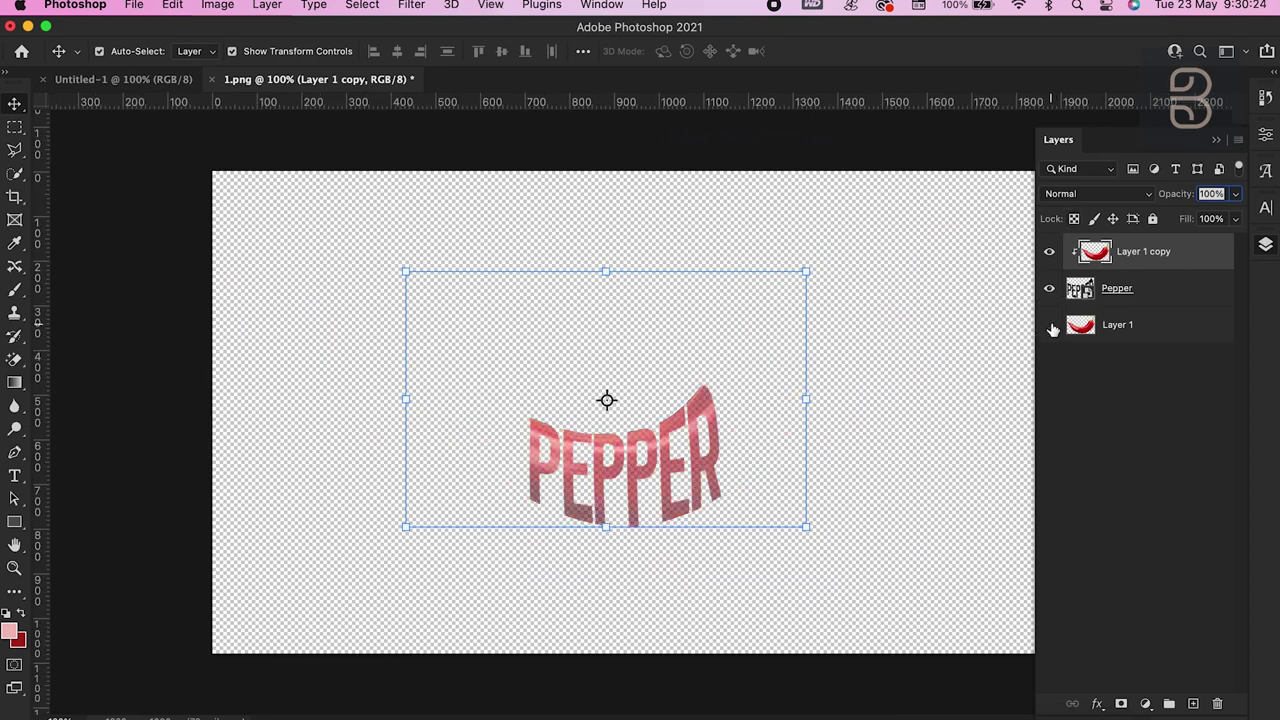
click(1132, 296)
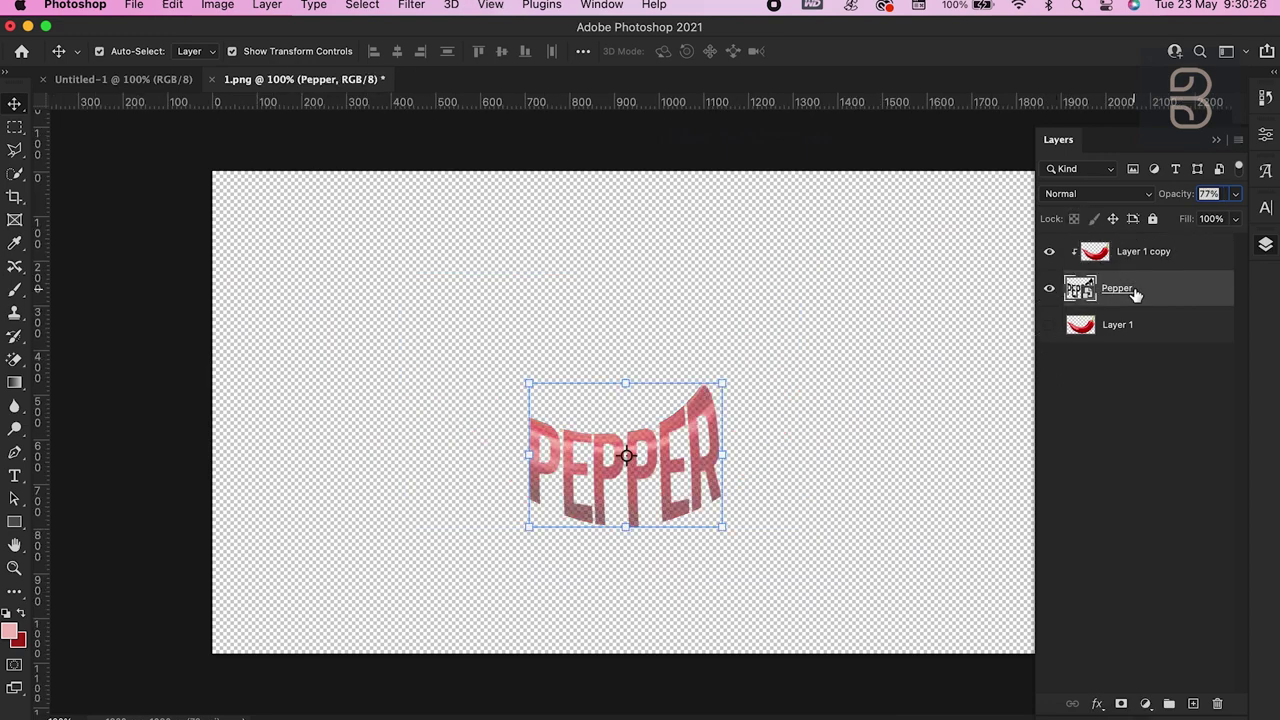
click(1247, 191)
drag(1215, 216, 1262, 216)
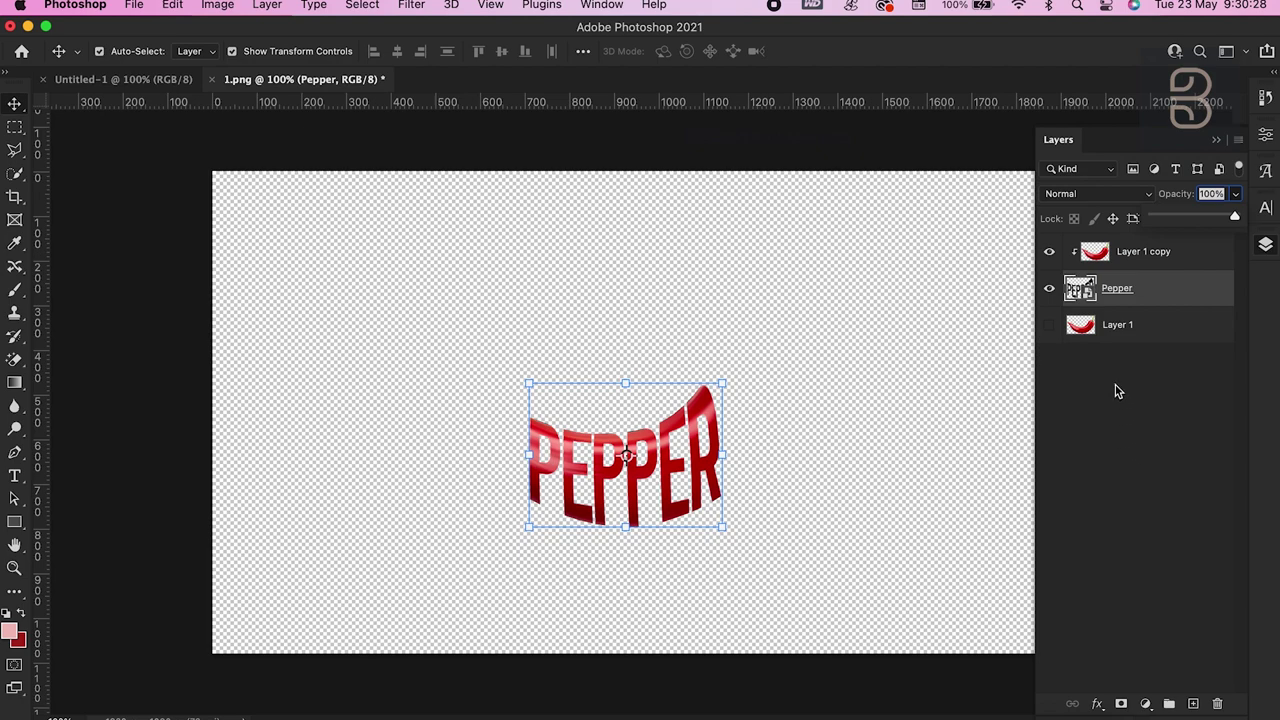
click(1075, 330)
Step: Show Layer 1 again and give it an inverted layer mask
click(1050, 326)
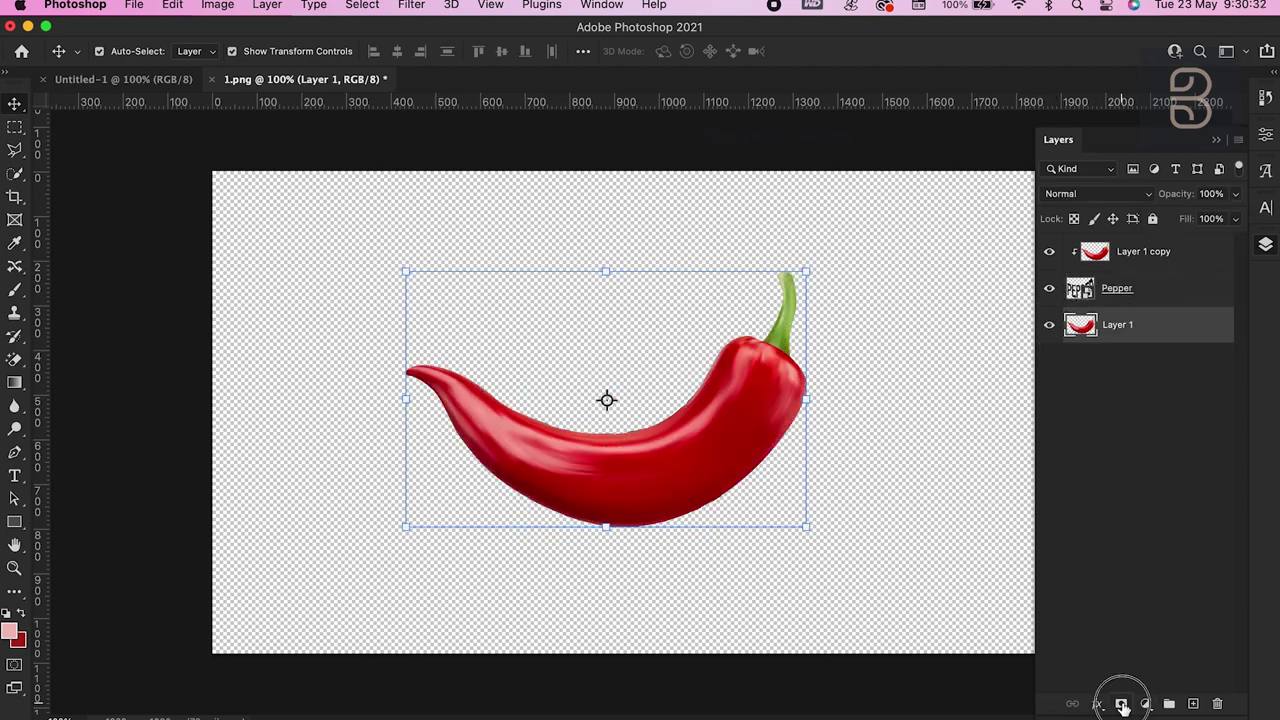
click(1122, 704)
click(1127, 332)
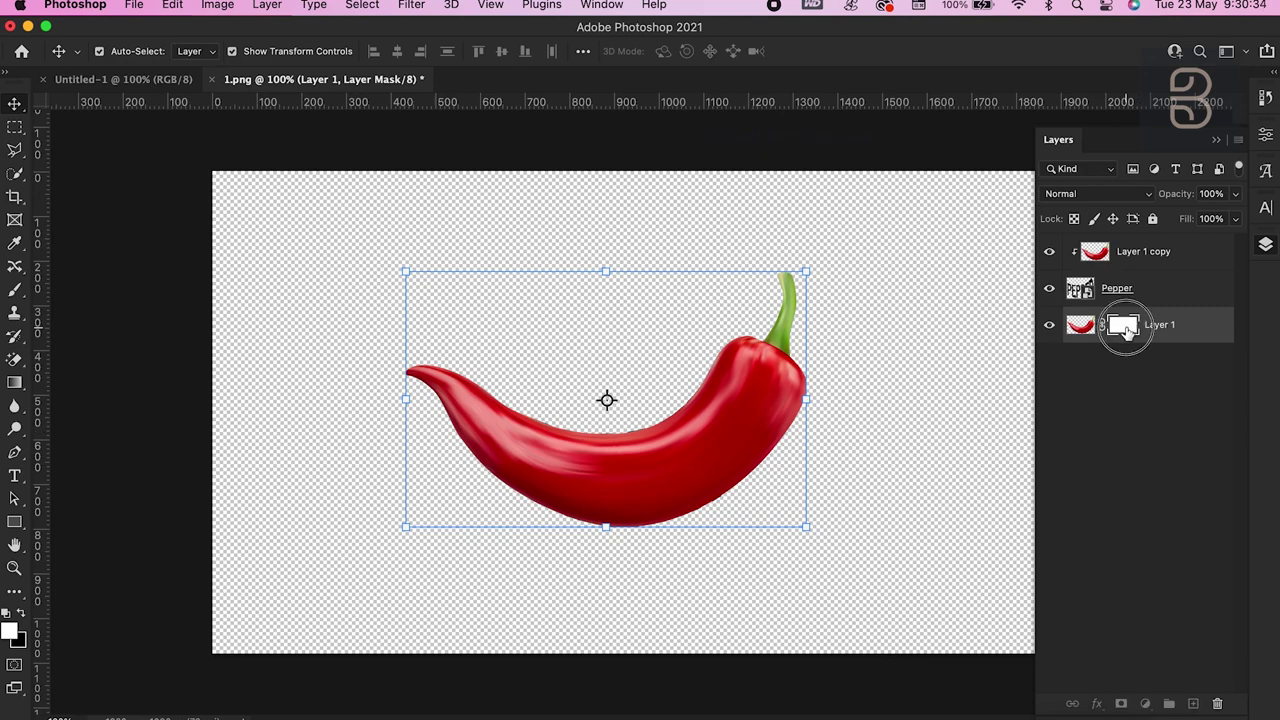
key(super+i)
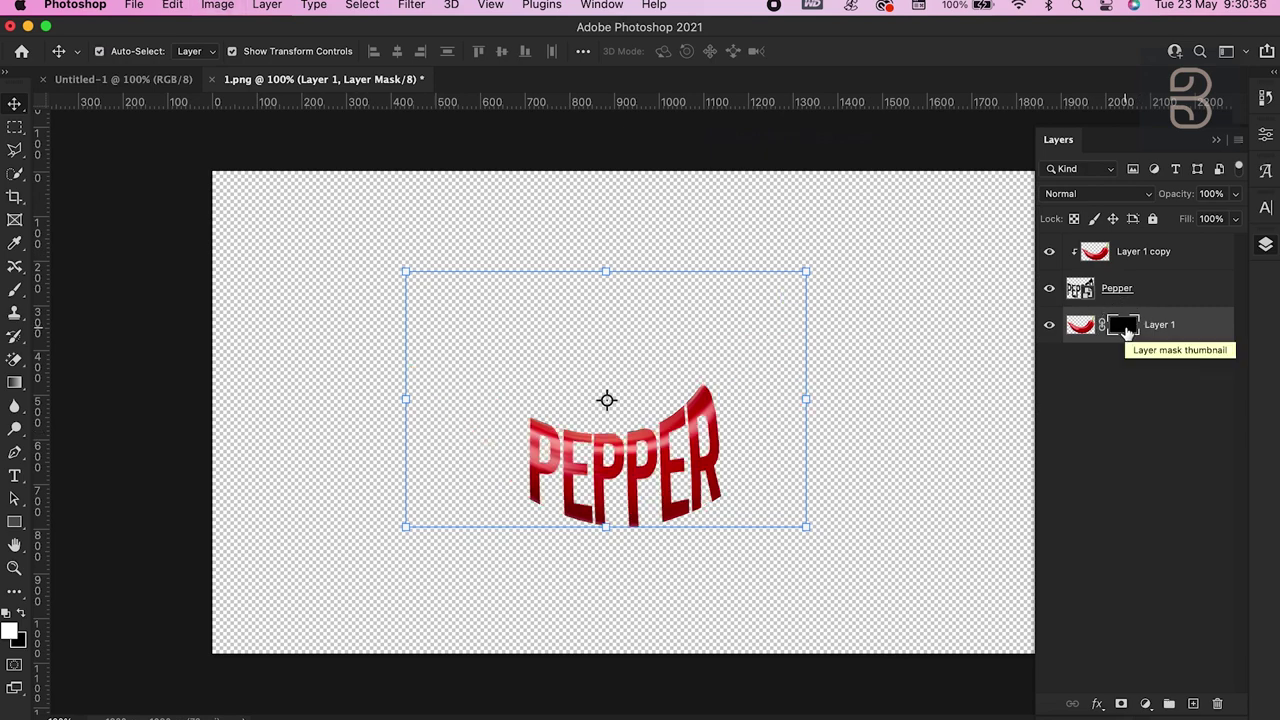
Step: Paint the mask with the Brush Tool to reveal the chili's tail and stem
click(17, 291)
right_click(17, 291)
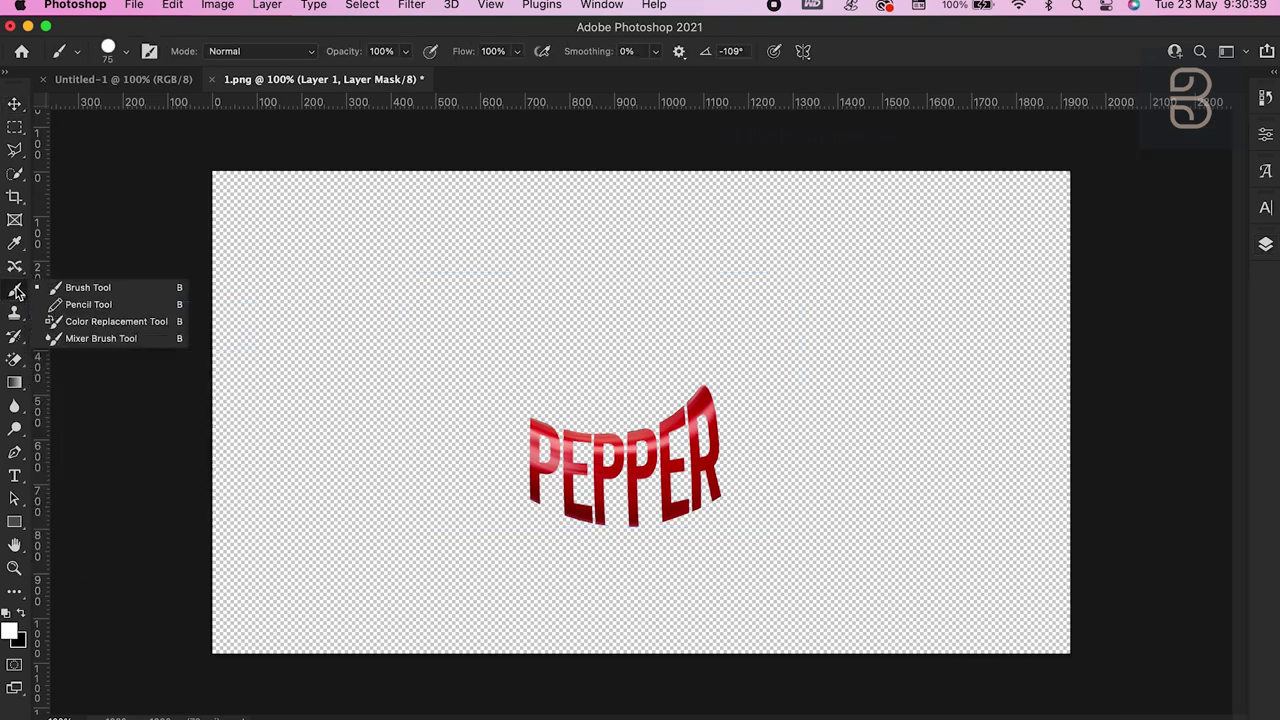
click(80, 287)
click(433, 391)
mouse_move(433, 391)
mouse_down()
mouse_move(435, 376)
mouse_move(443, 443)
mouse_move(466, 371)
mouse_move(480, 466)
mouse_move(487, 440)
mouse_move(517, 509)
mouse_move(514, 408)
mouse_up()
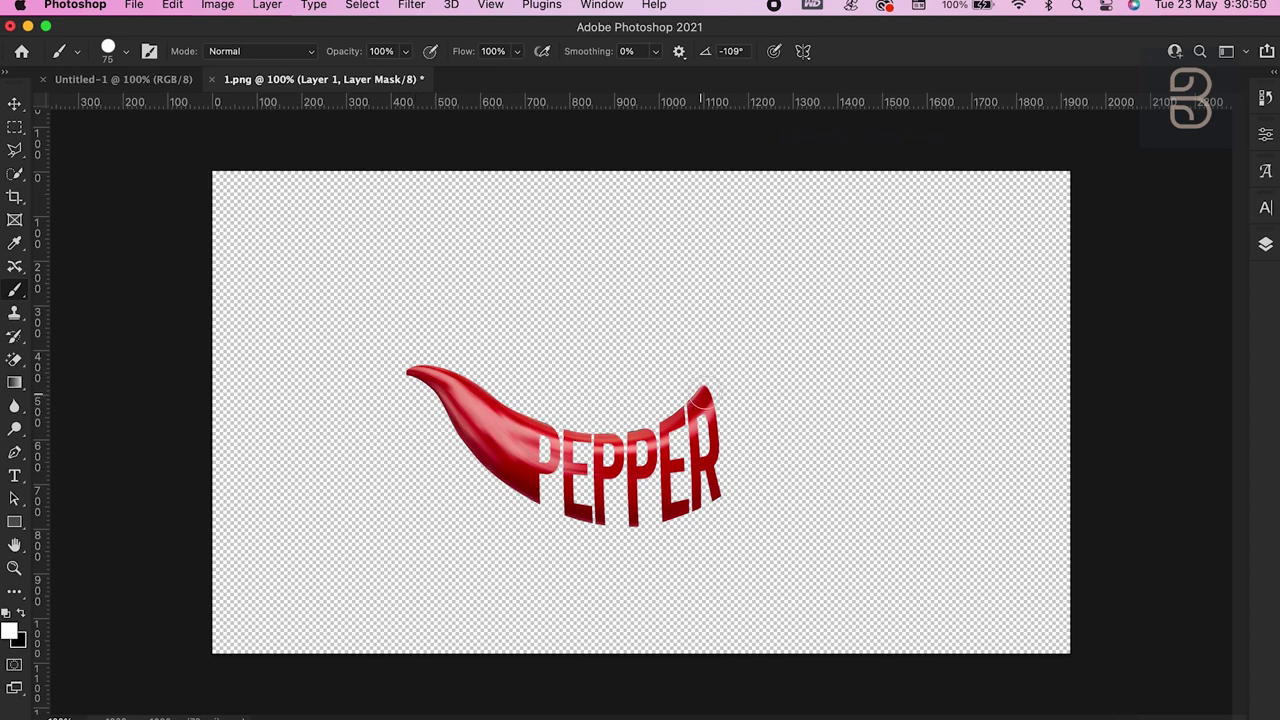
drag(700, 400, 740, 317)
mouse_move(754, 297)
mouse_down()
mouse_move(729, 402)
mouse_move(734, 480)
mouse_move(757, 443)
mouse_move(772, 348)
mouse_move(791, 423)
mouse_move(814, 380)
mouse_move(791, 206)
mouse_move(787, 431)
mouse_up()
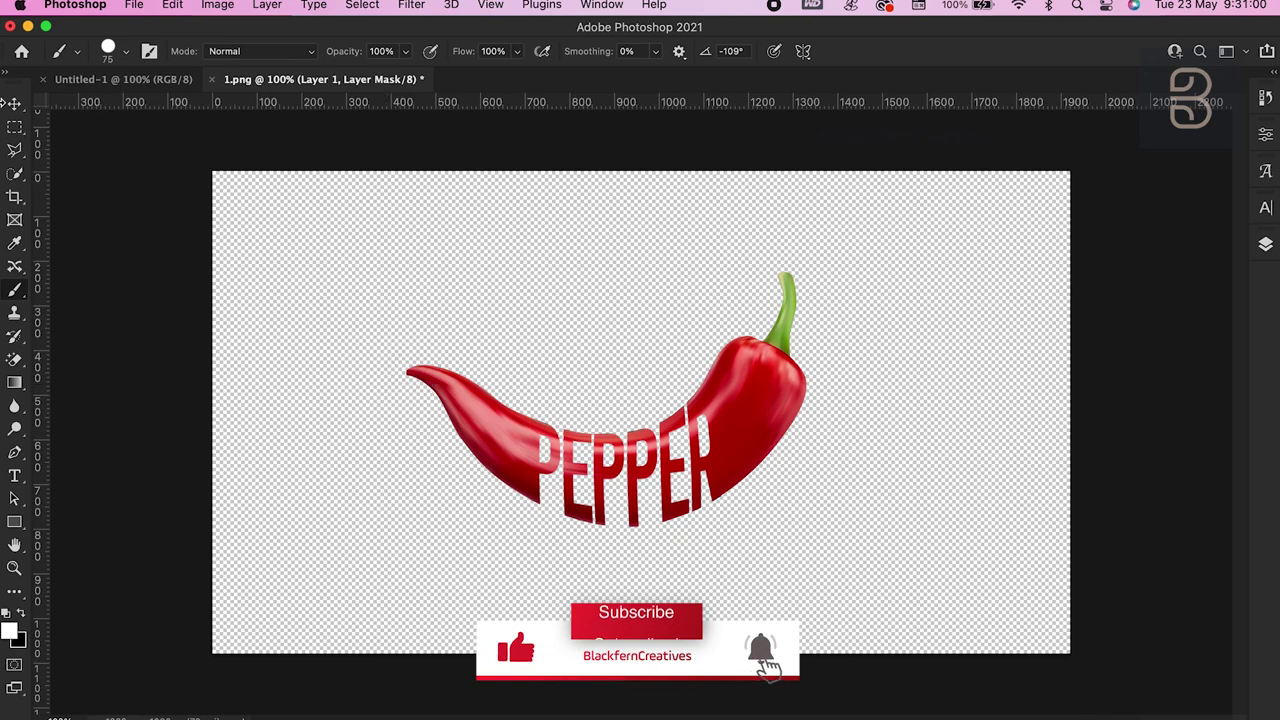
Step: Add a new empty layer and move it below Layer 1
key(v)
click(1266, 245)
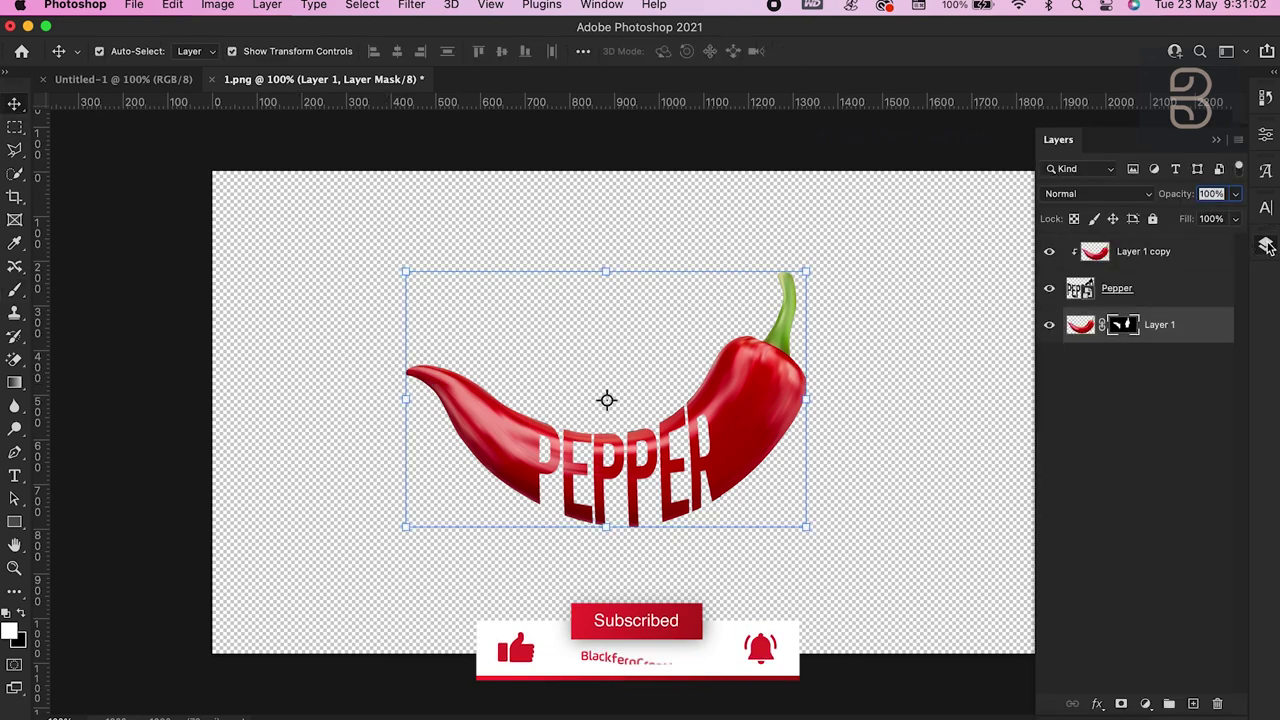
click(1193, 703)
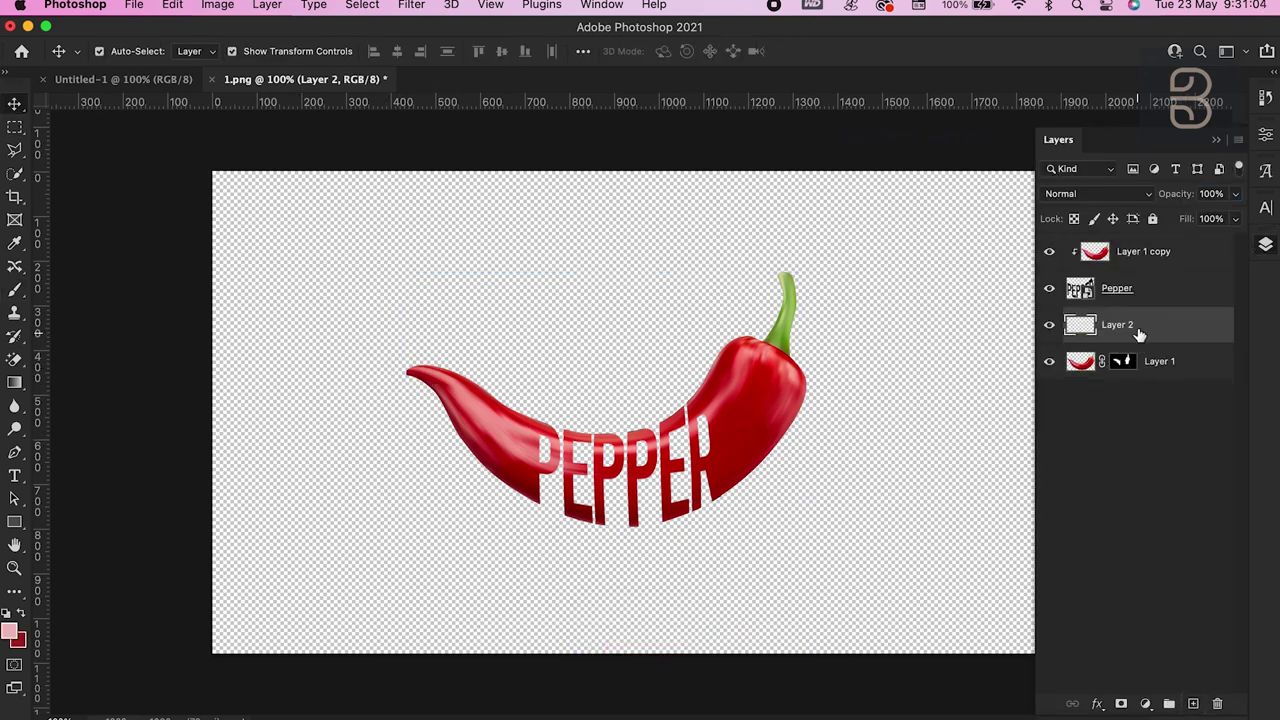
drag(1138, 335, 1138, 385)
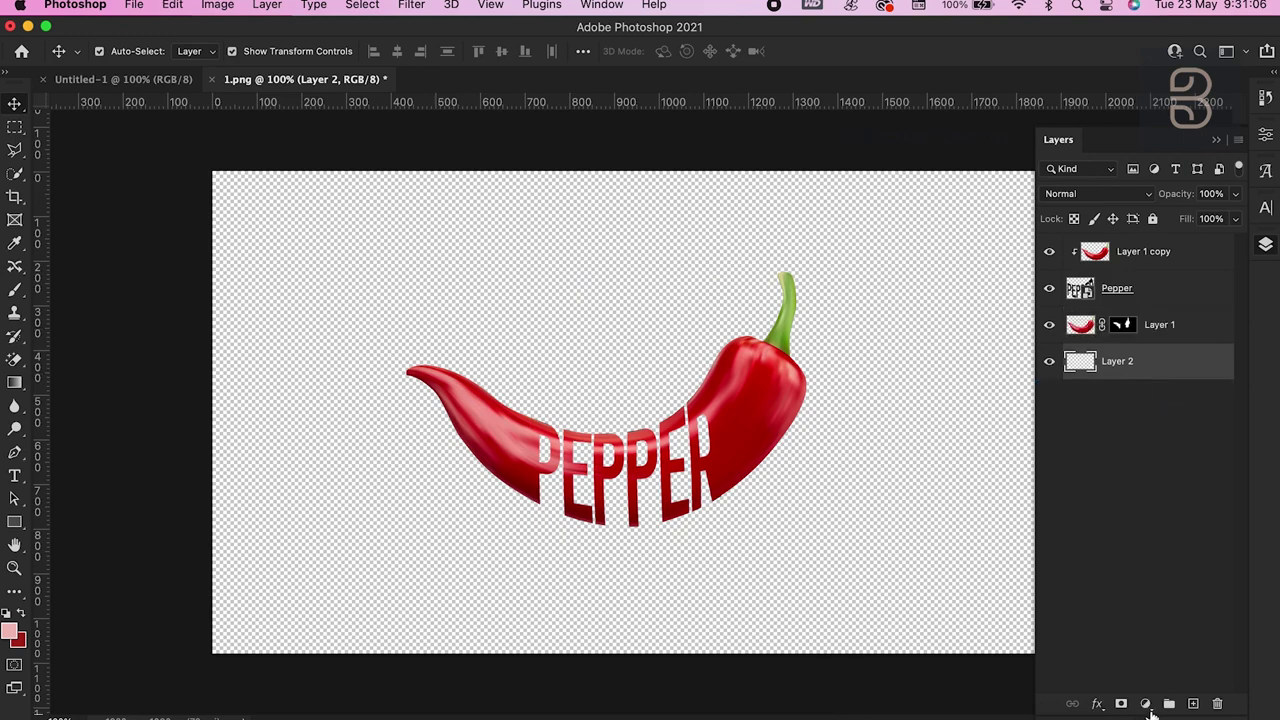
Step: Add a white (ffffff) Solid Color fill layer, Color Fill 1, beneath the chili
click(1147, 705)
click(1186, 298)
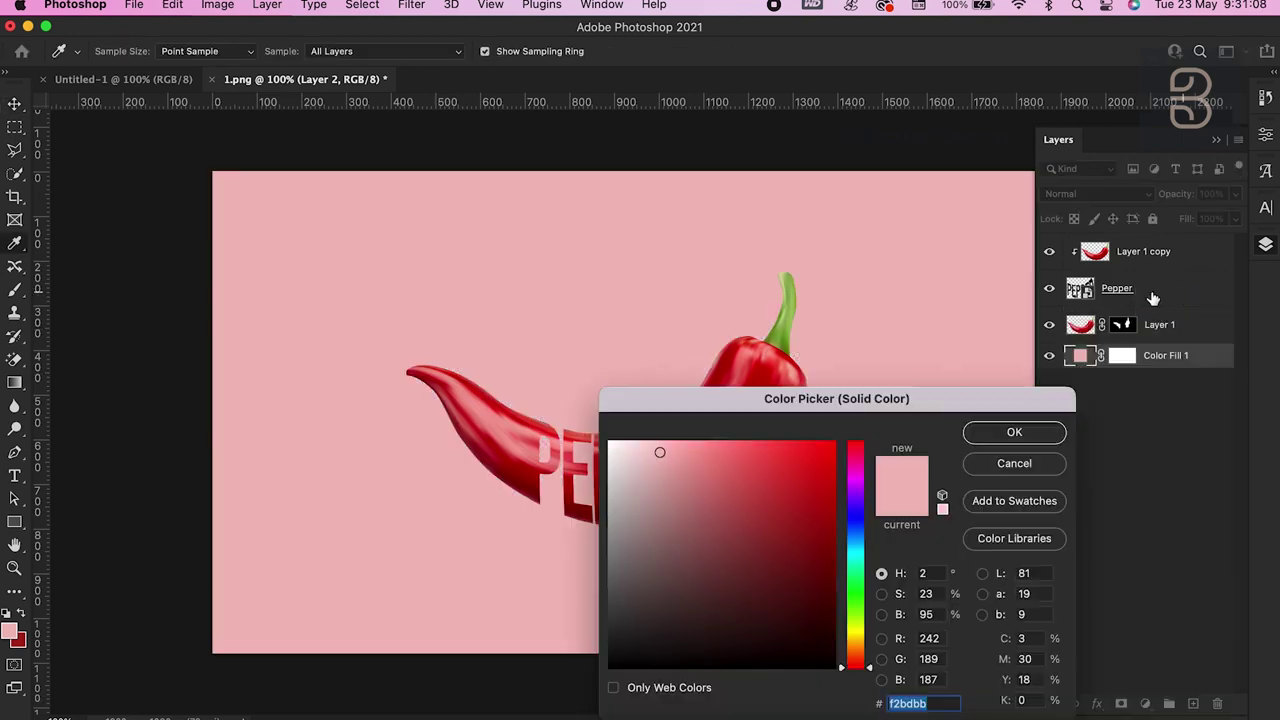
mouse_move(722, 415)
mouse_down()
mouse_move(928, 347)
mouse_move(858, 374)
mouse_move(808, 352)
mouse_up()
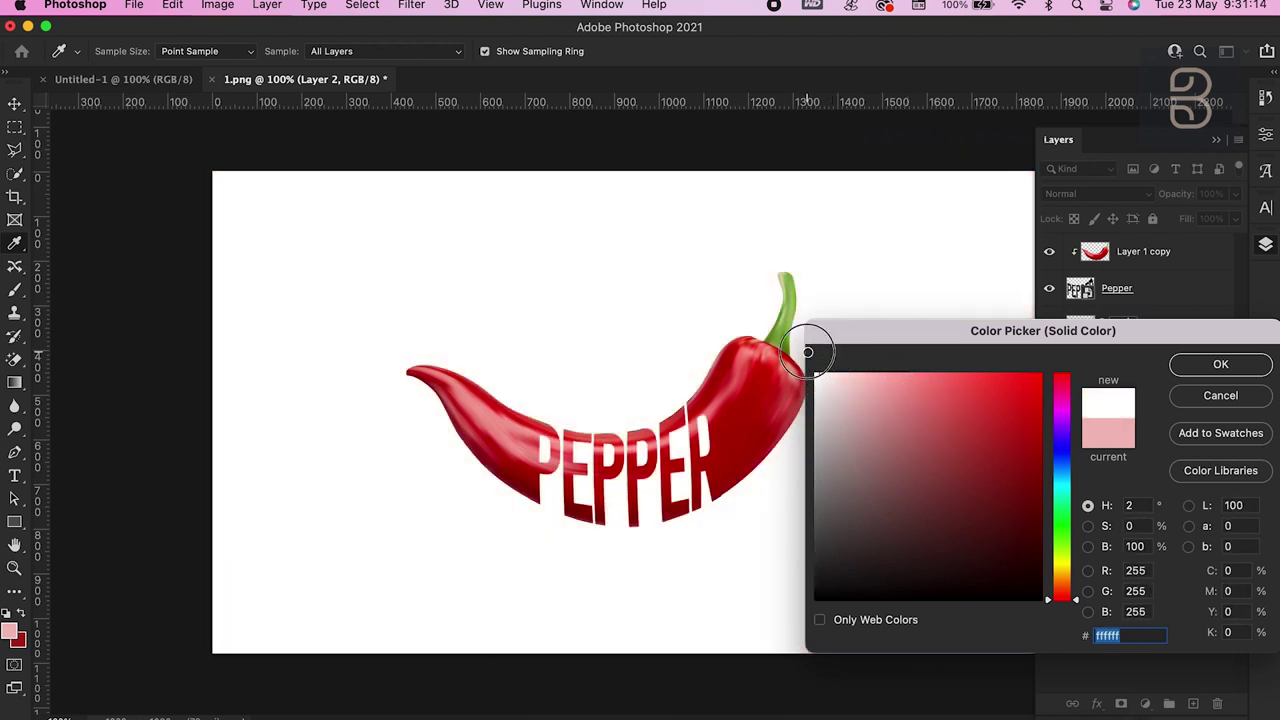
drag(829, 449, 826, 600)
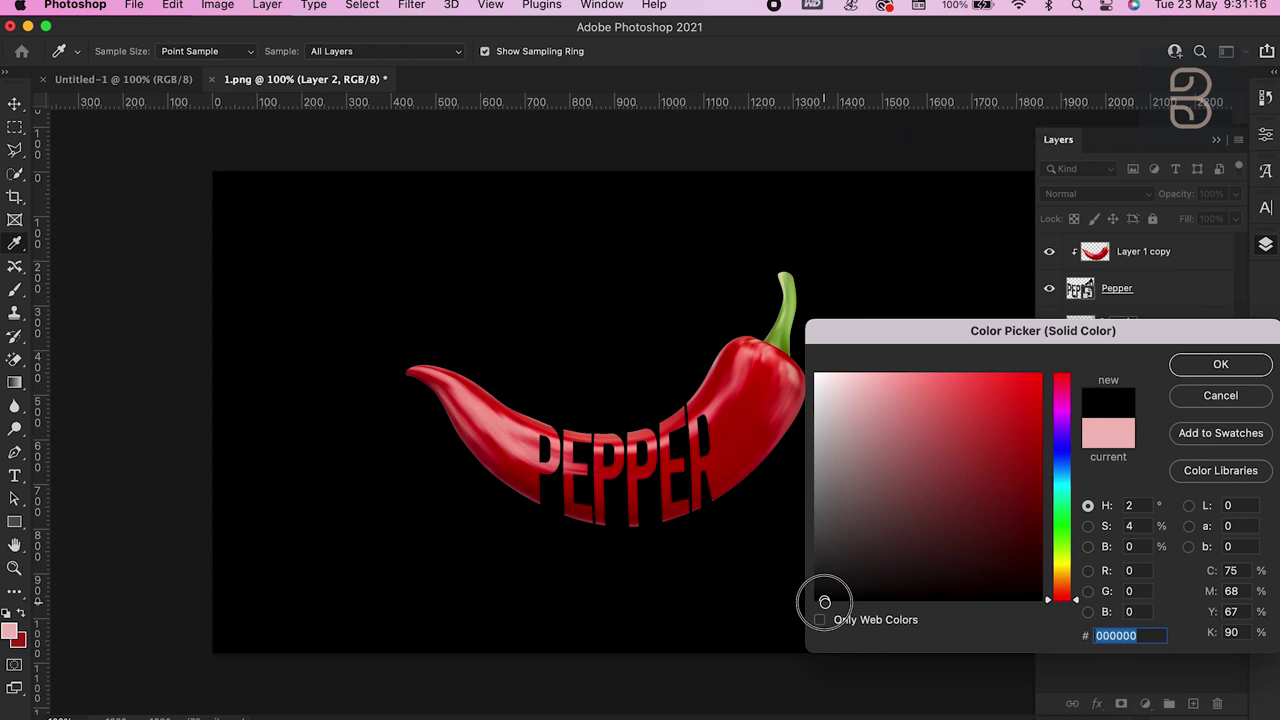
click(790, 347)
drag(790, 347, 777, 314)
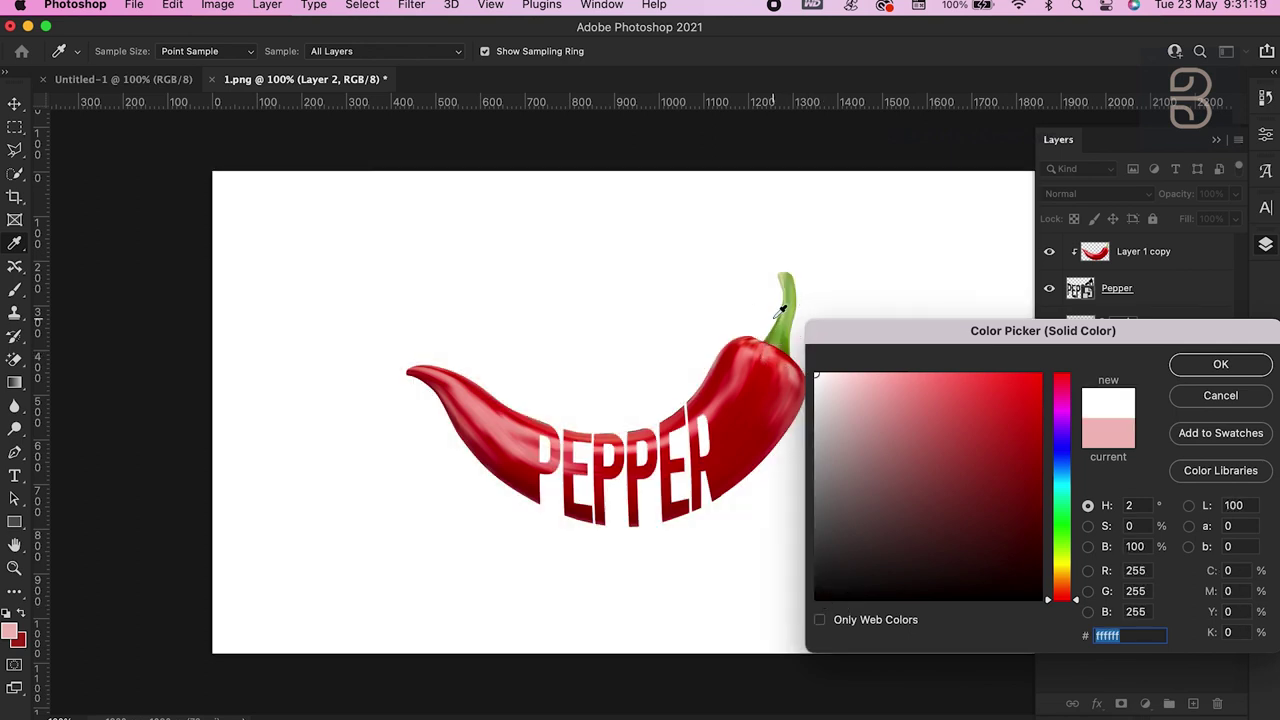
click(1219, 366)
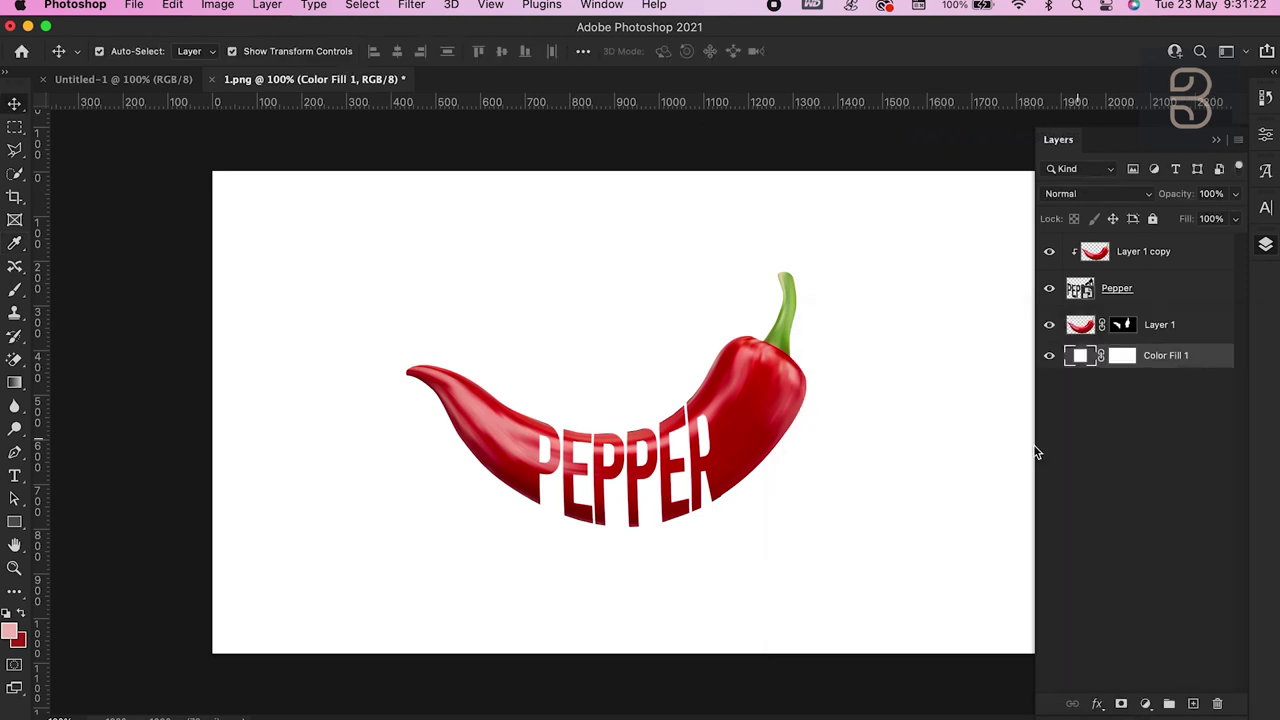
Step: Recolour Color Fill 1 to a very pale pink (fff2f2)
double_click(1081, 357)
mouse_move(838, 388)
mouse_down()
mouse_move(813, 385)
mouse_move(838, 374)
mouse_move(825, 369)
mouse_up()
click(1252, 367)
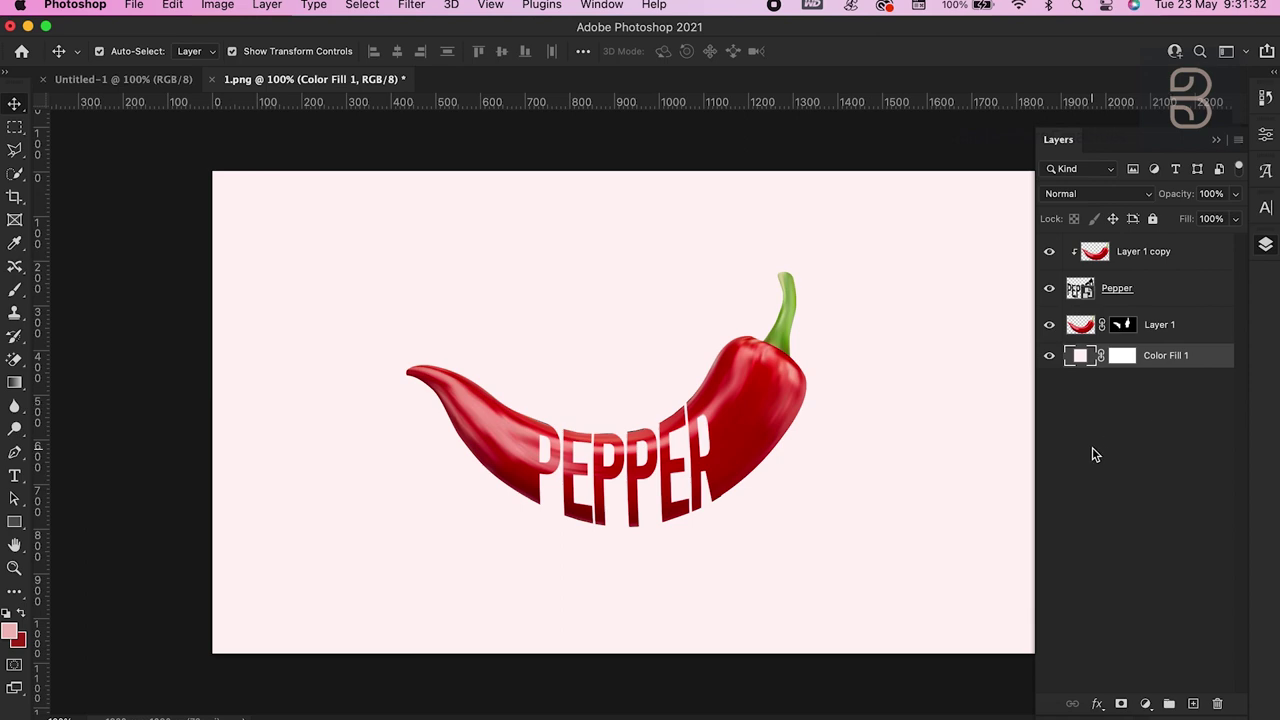